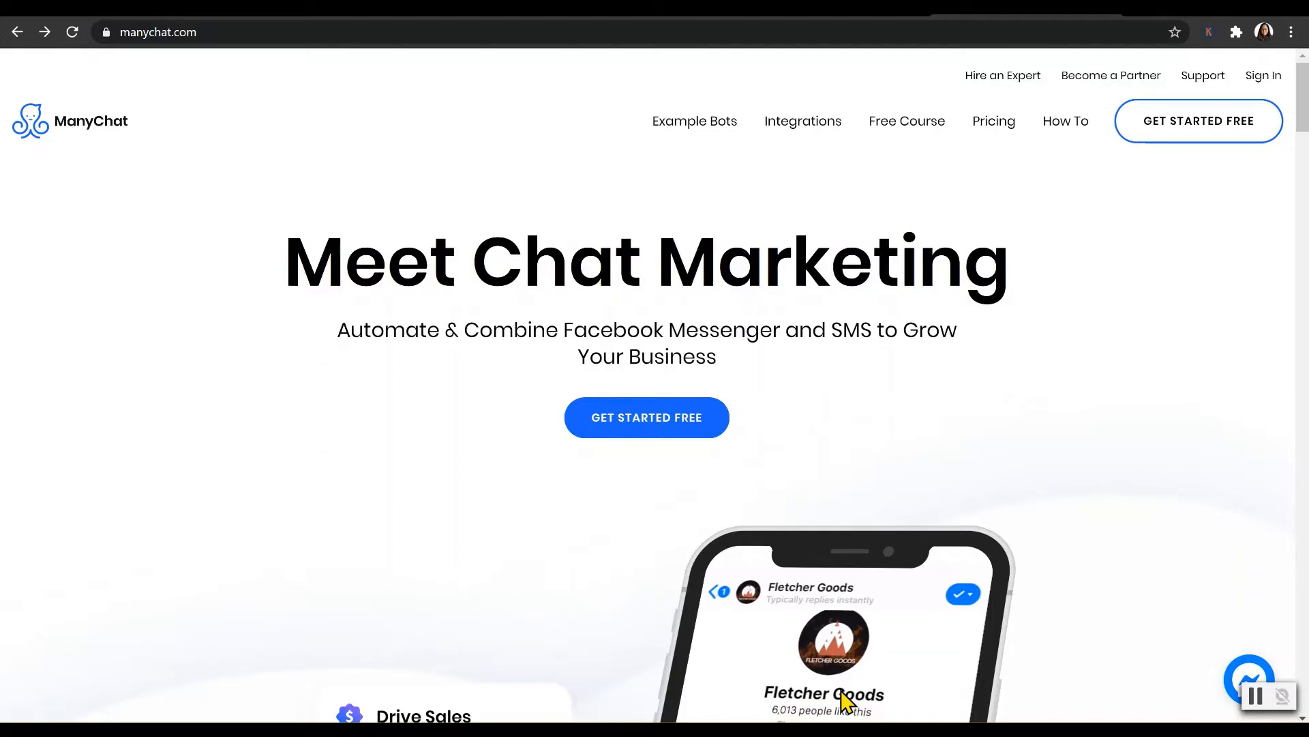
Step: Open the ManyChat pricing page
left_click(995, 133)
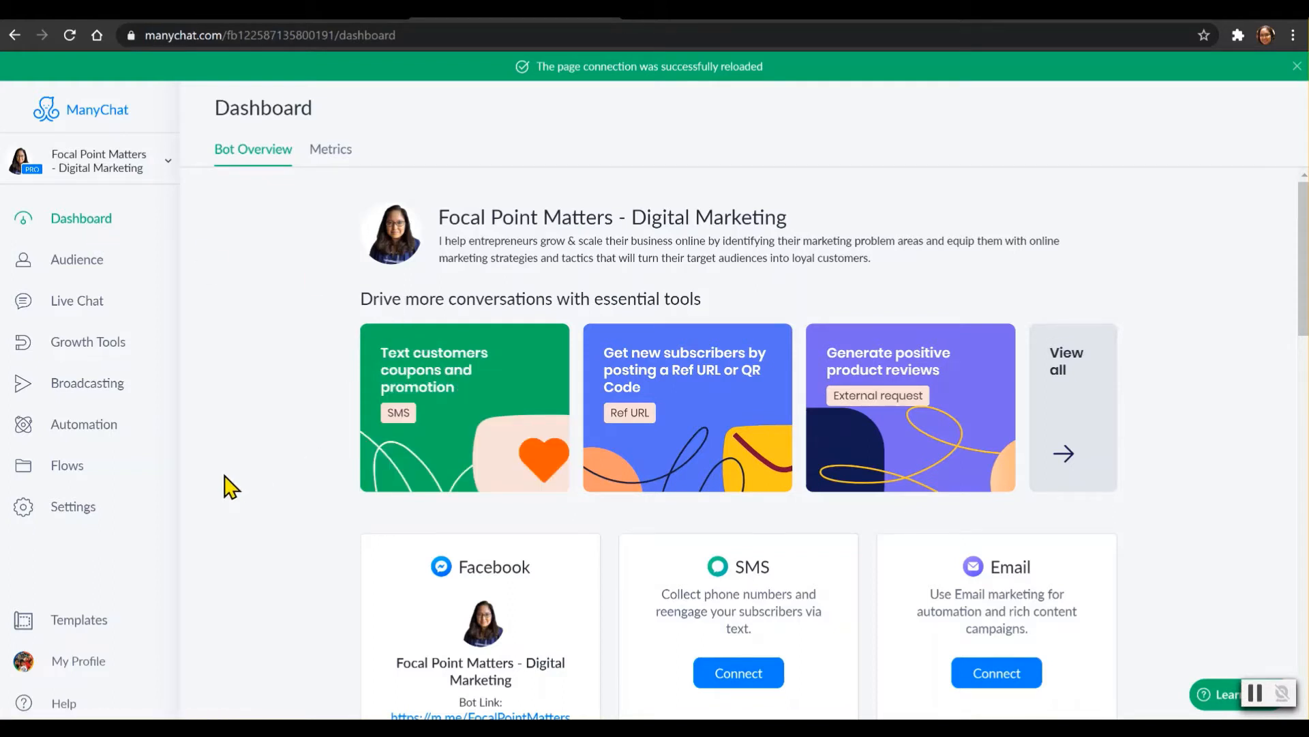
Step: Create a new flow named "Facebook Live TESTING - registration bot" in the Flows folder
left_click(61, 470)
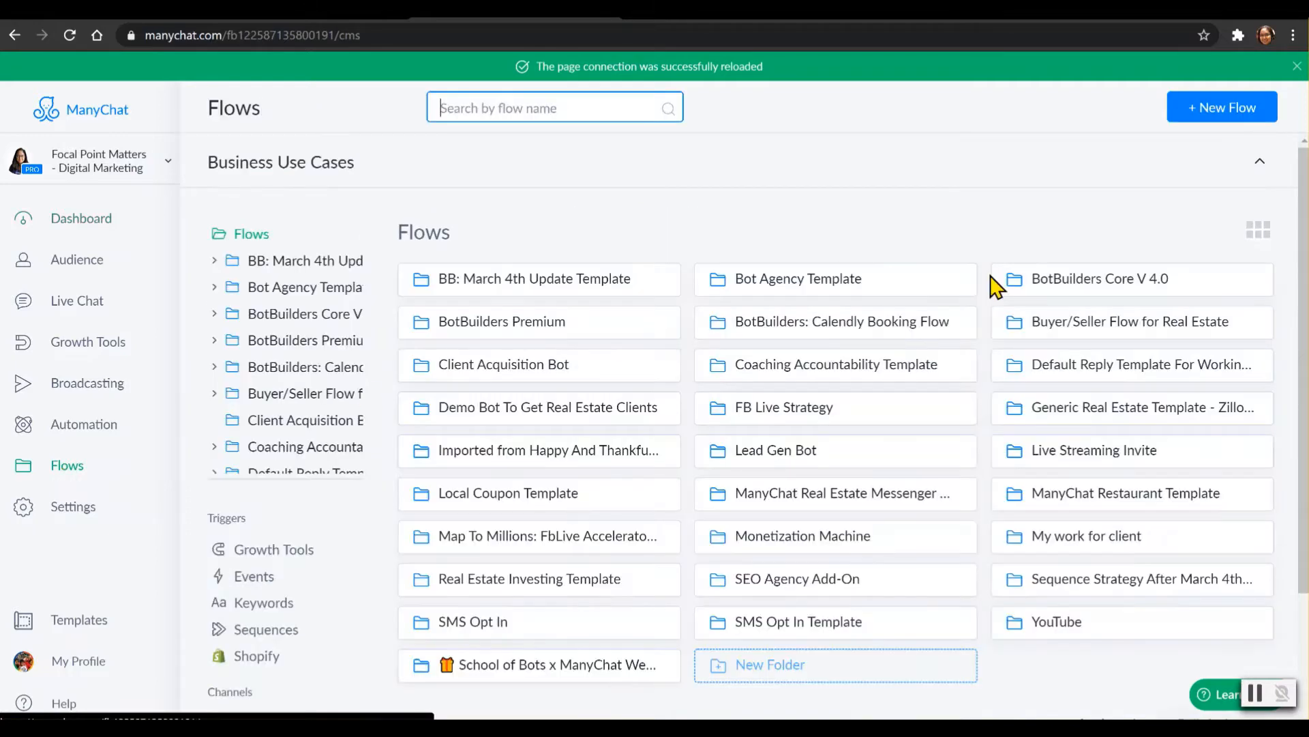
left_click(1198, 117)
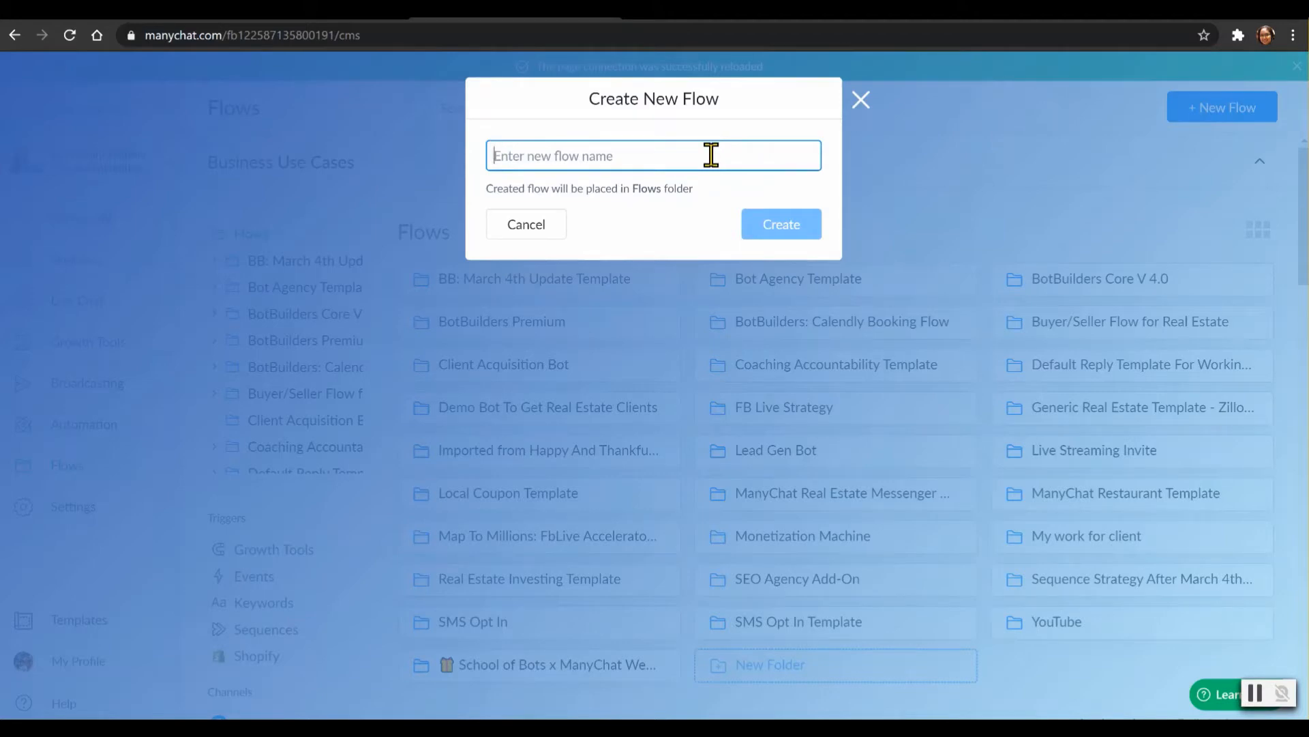
type("Facebook L")
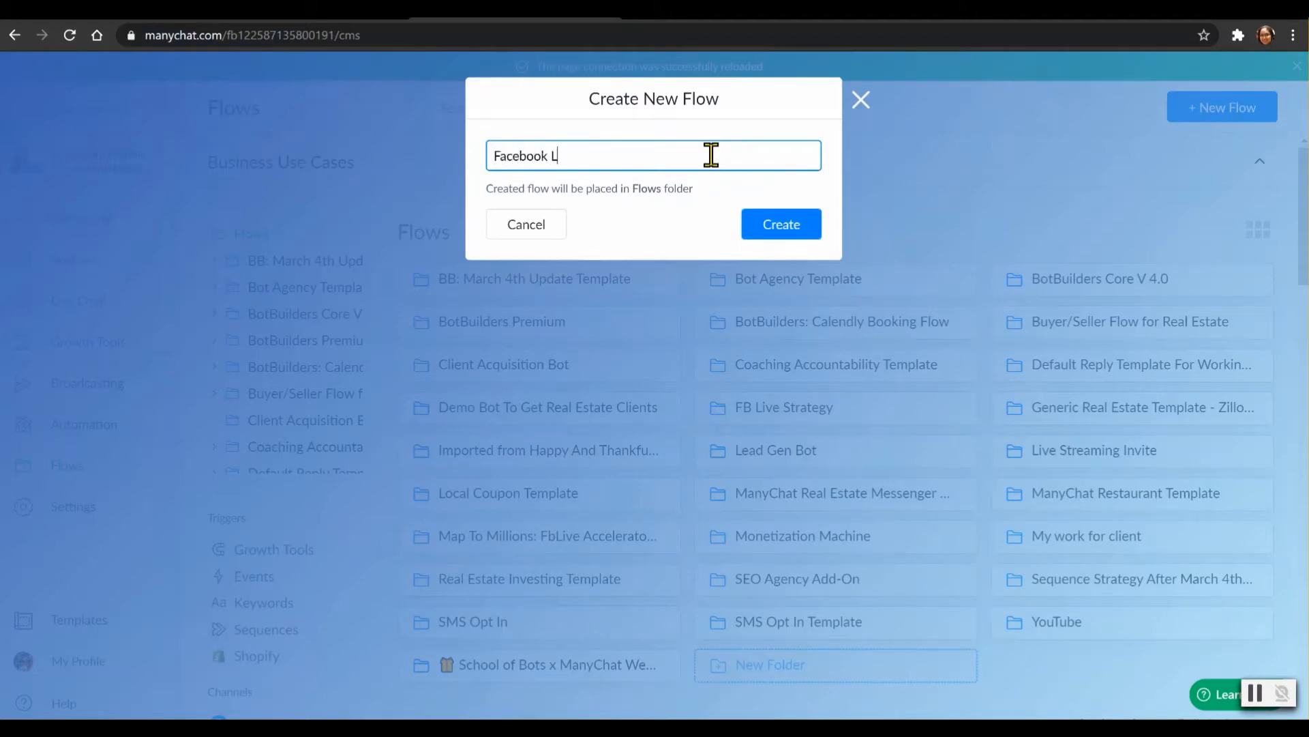
type("ive TESTING - registra")
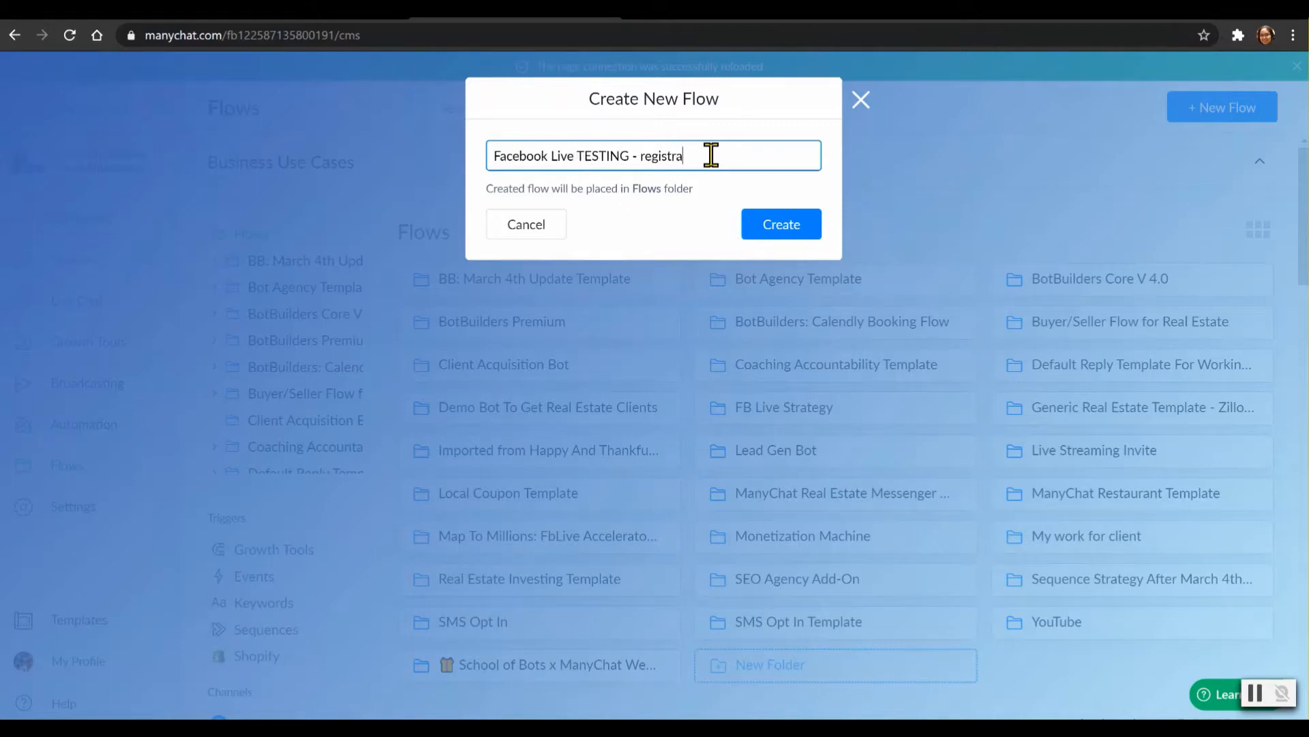
type("tion bot")
left_click(793, 232)
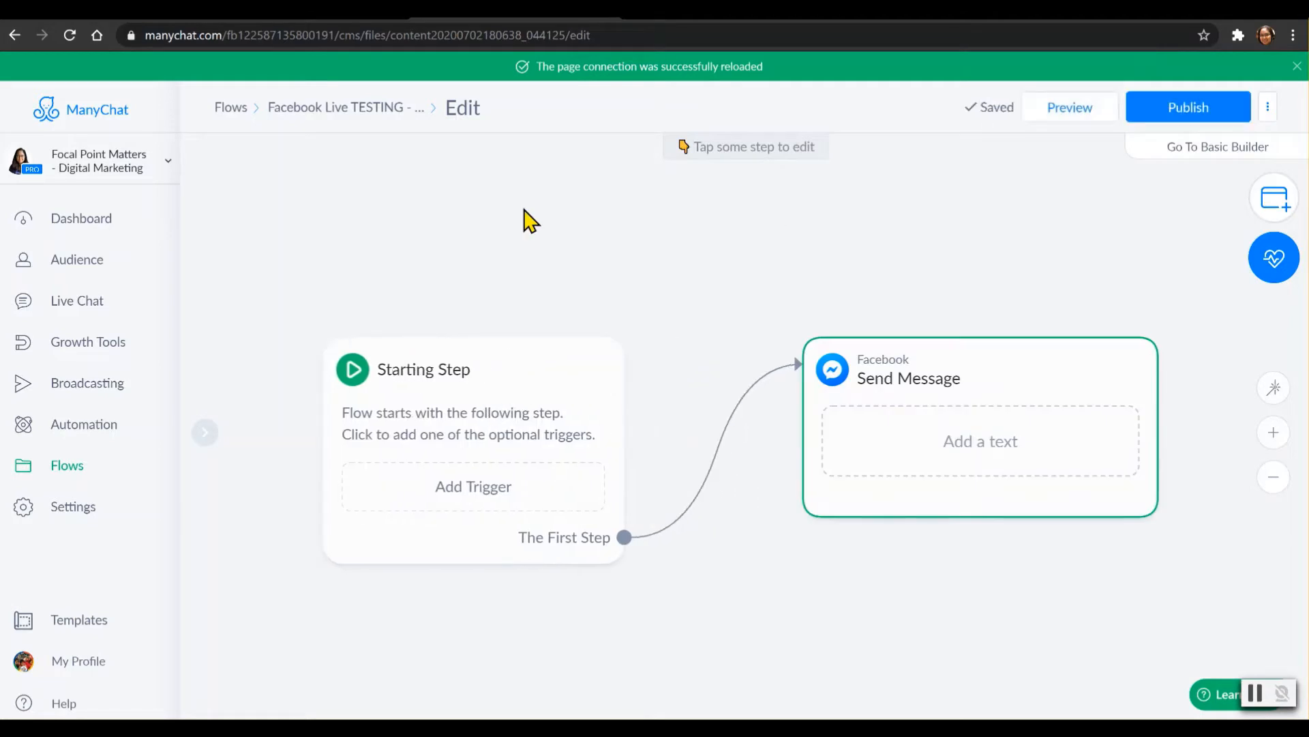
Step: Add an image block to the Send Message step and move it above the text block
left_click(965, 442)
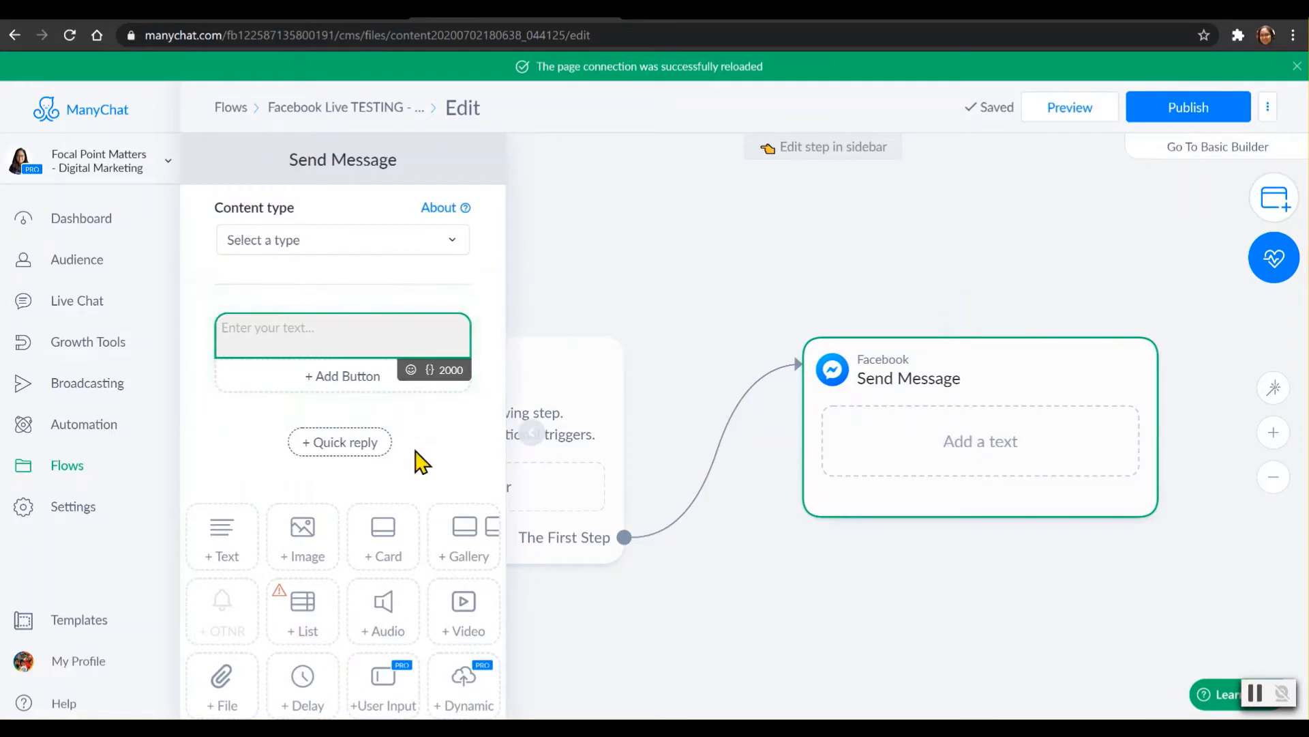
left_click(323, 339)
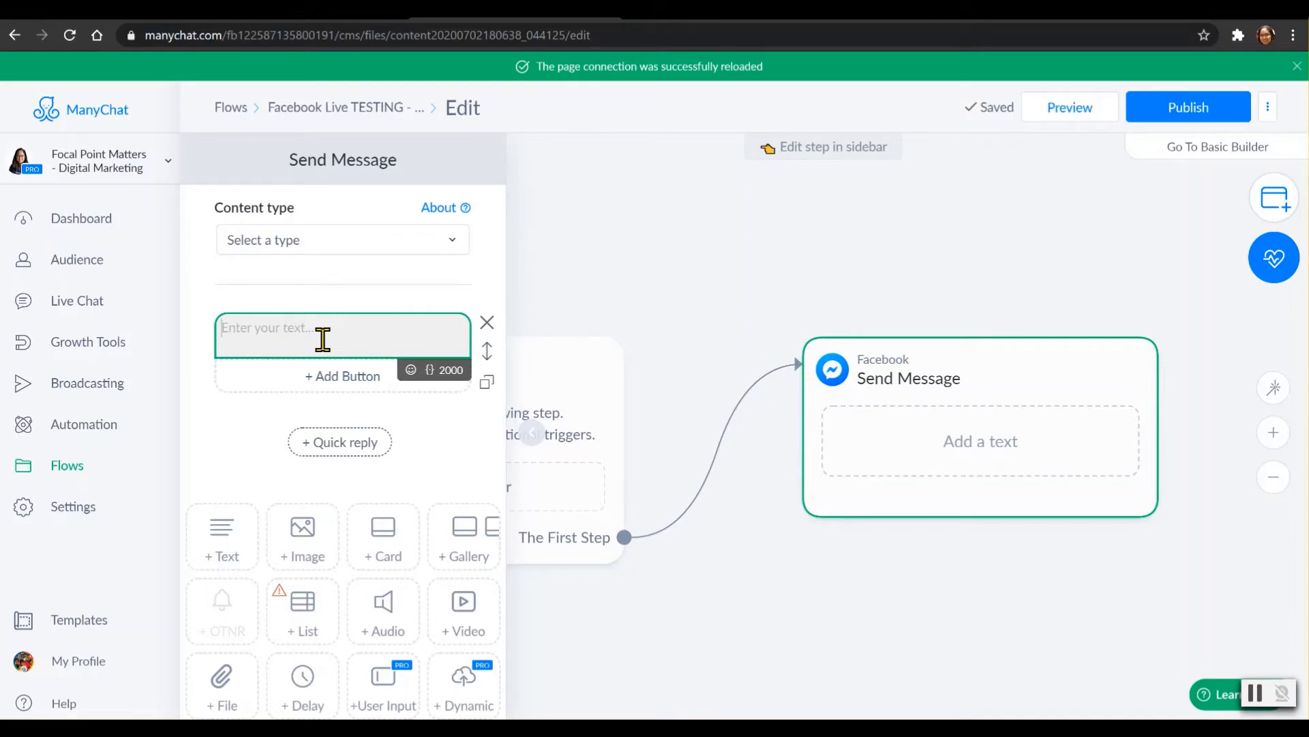
left_click(320, 535)
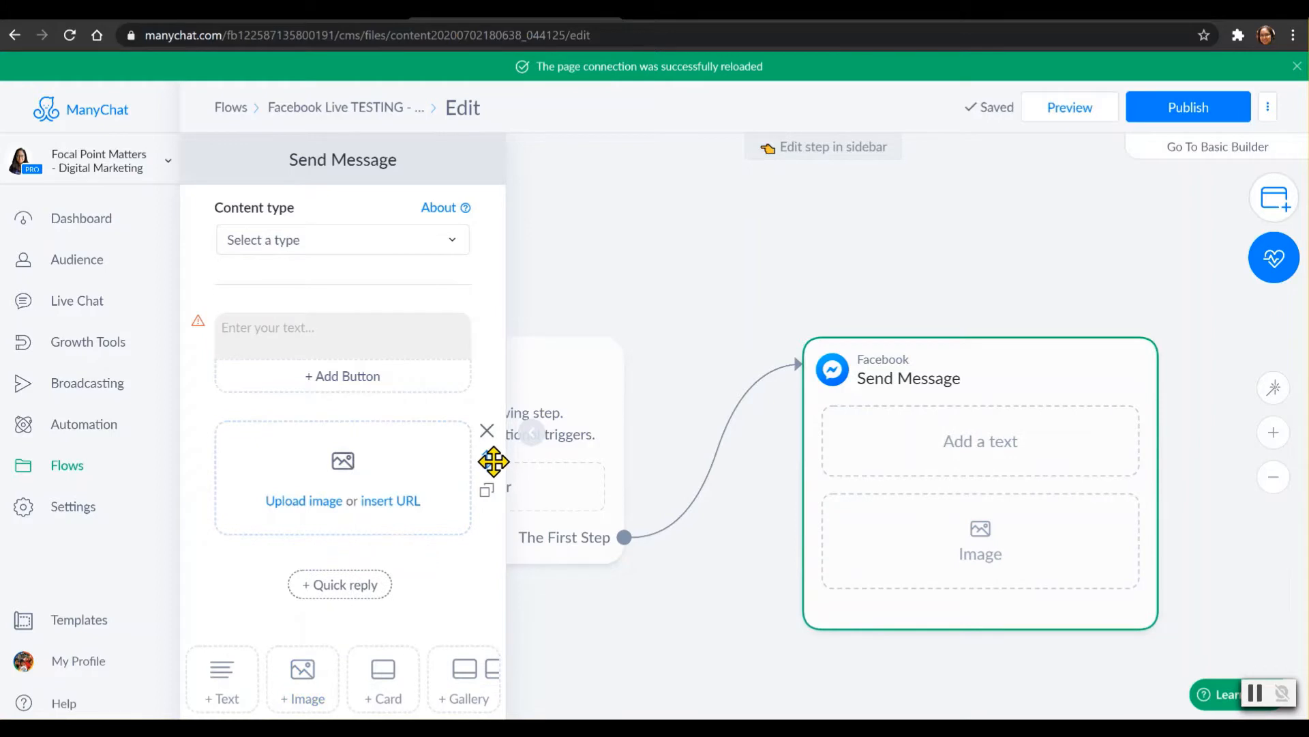
left_click_drag(494, 462, 403, 344)
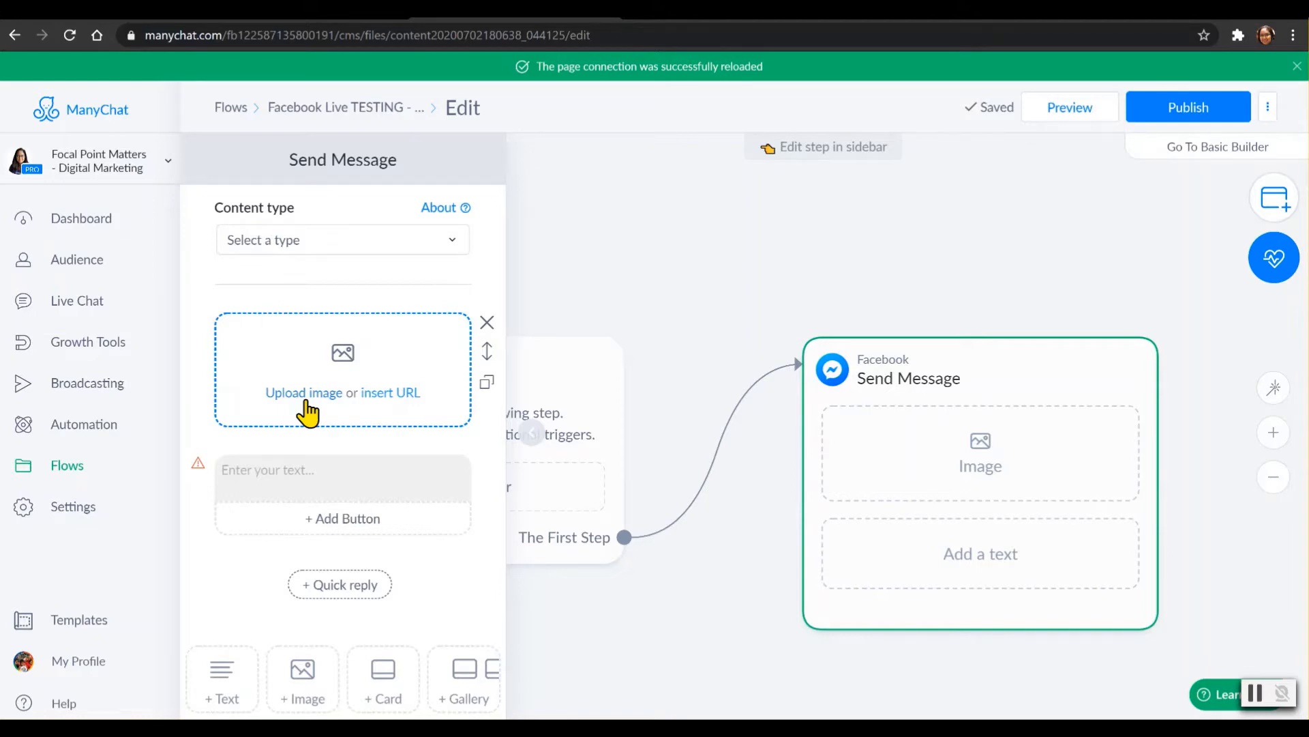
Step: Add a button titled "Register😀" to the text block of the Send Message step
left_click(350, 532)
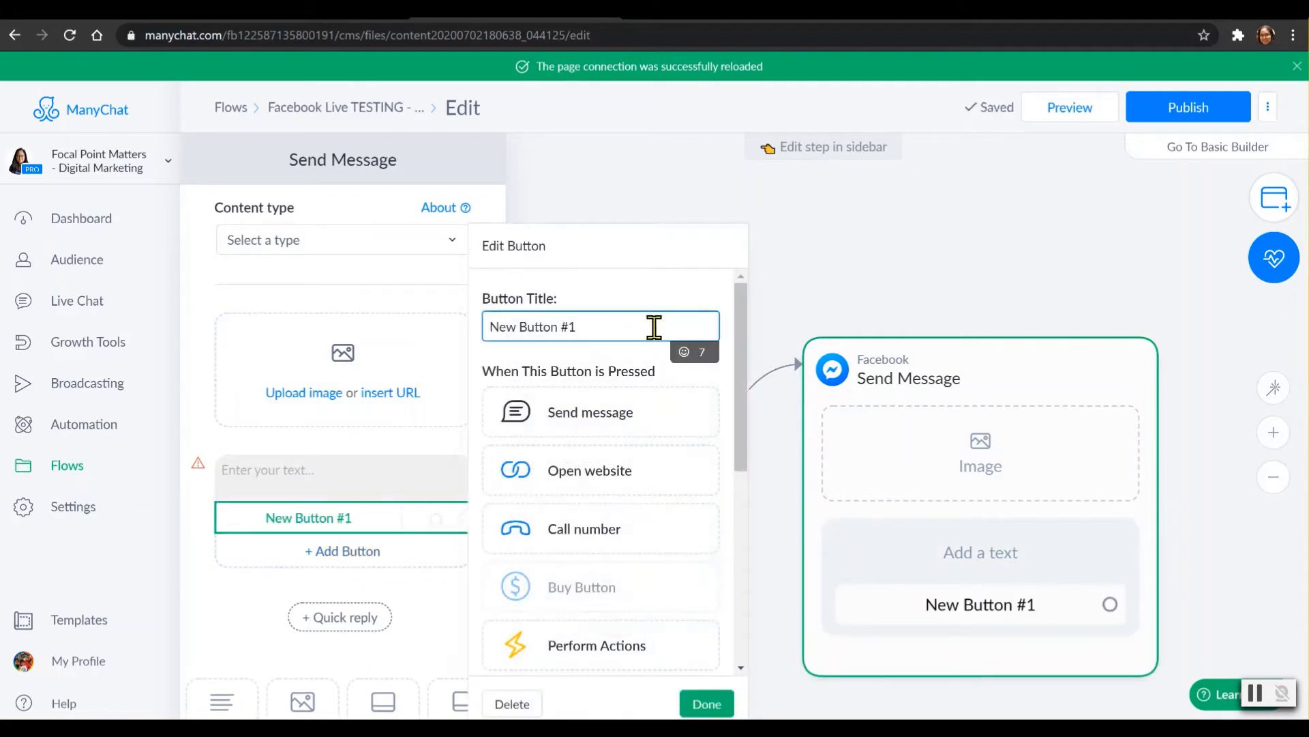
key("BackSpace")
key("BackSpace")
key("BackSpace")
key("BackSpace")
key("BackSpace")
key("BackSpace")
key("BackSpace")
key("BackSpace")
key("BackSpace")
key("BackSpace")
key("BackSpace")
key("BackSpace")
key("BackSpace")
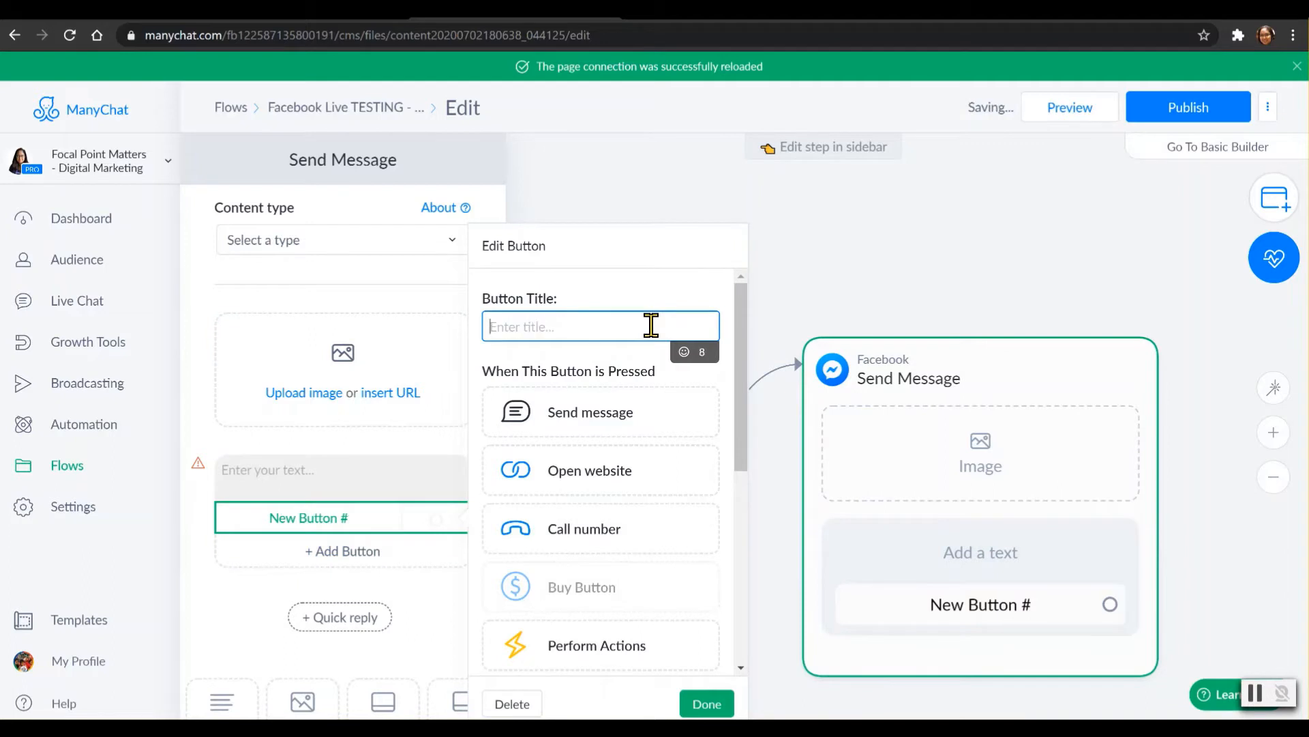
type("res")
key("BackSpace")
key("BackSpace")
key("BackSpace")
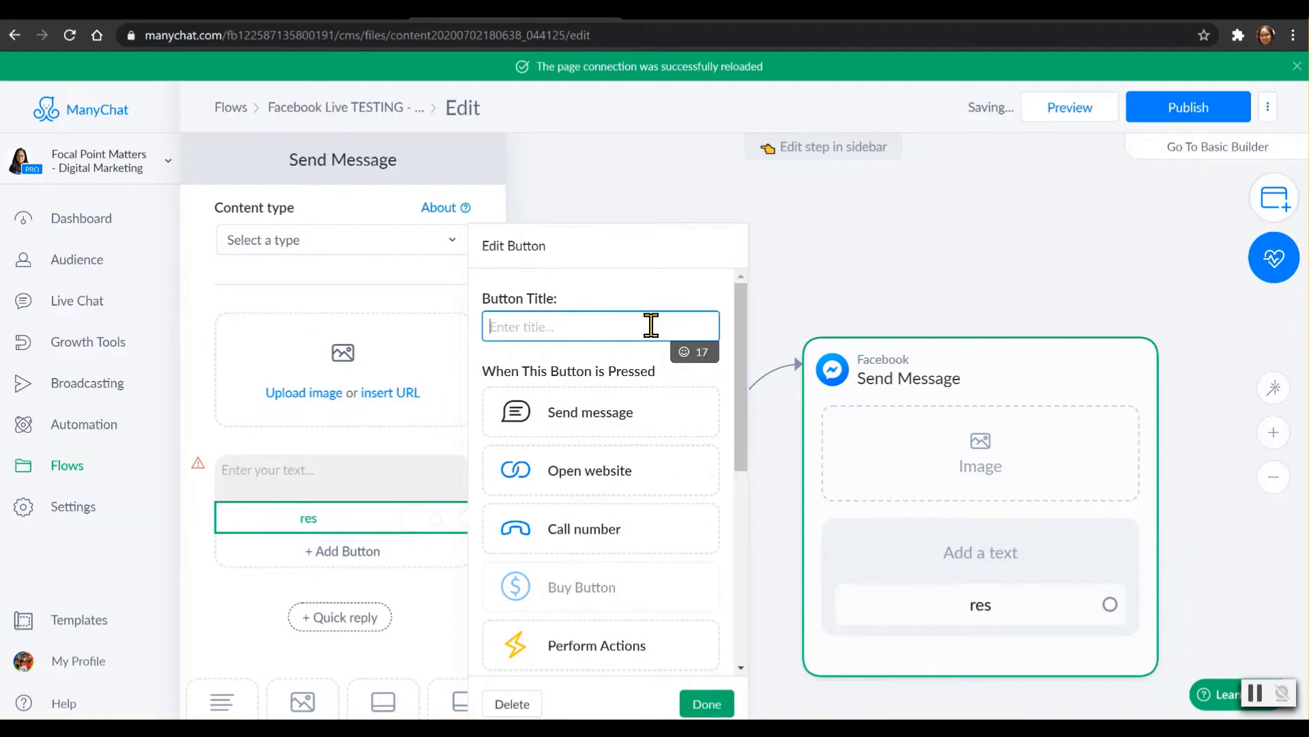
type("Res")
type("ister")
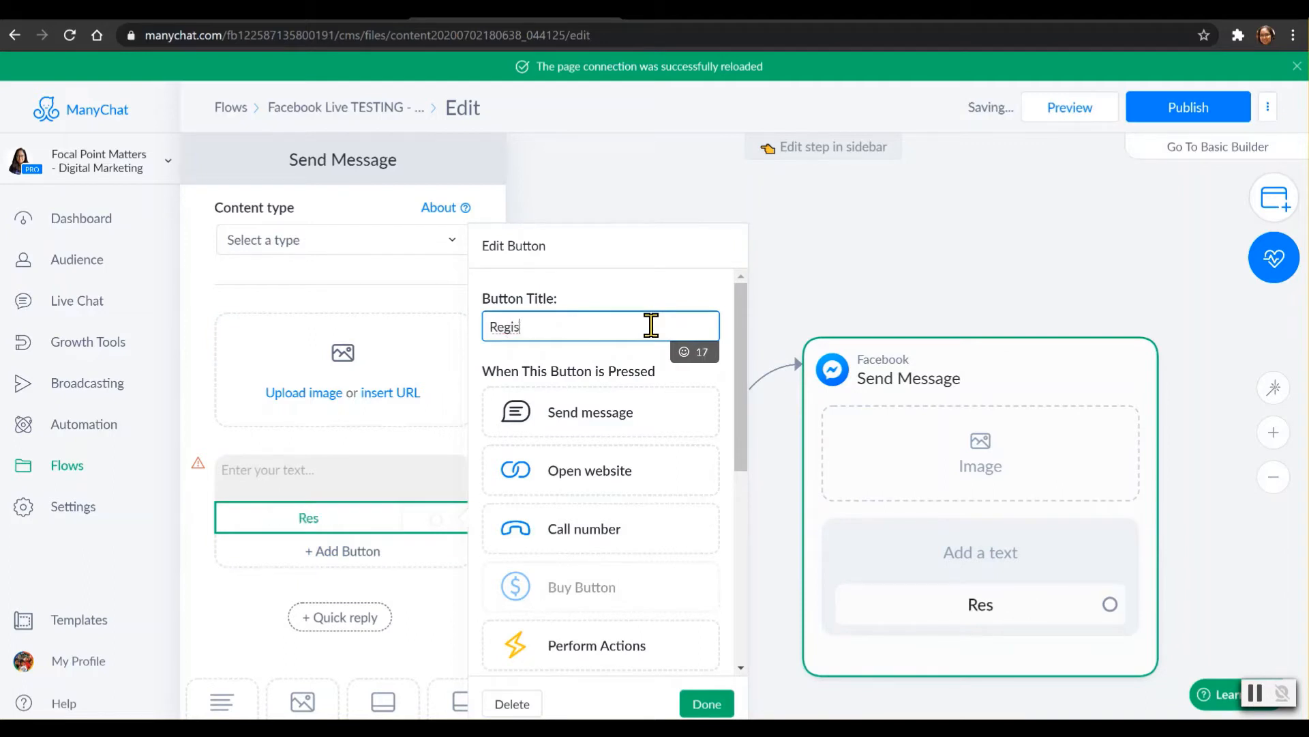
left_click(685, 354)
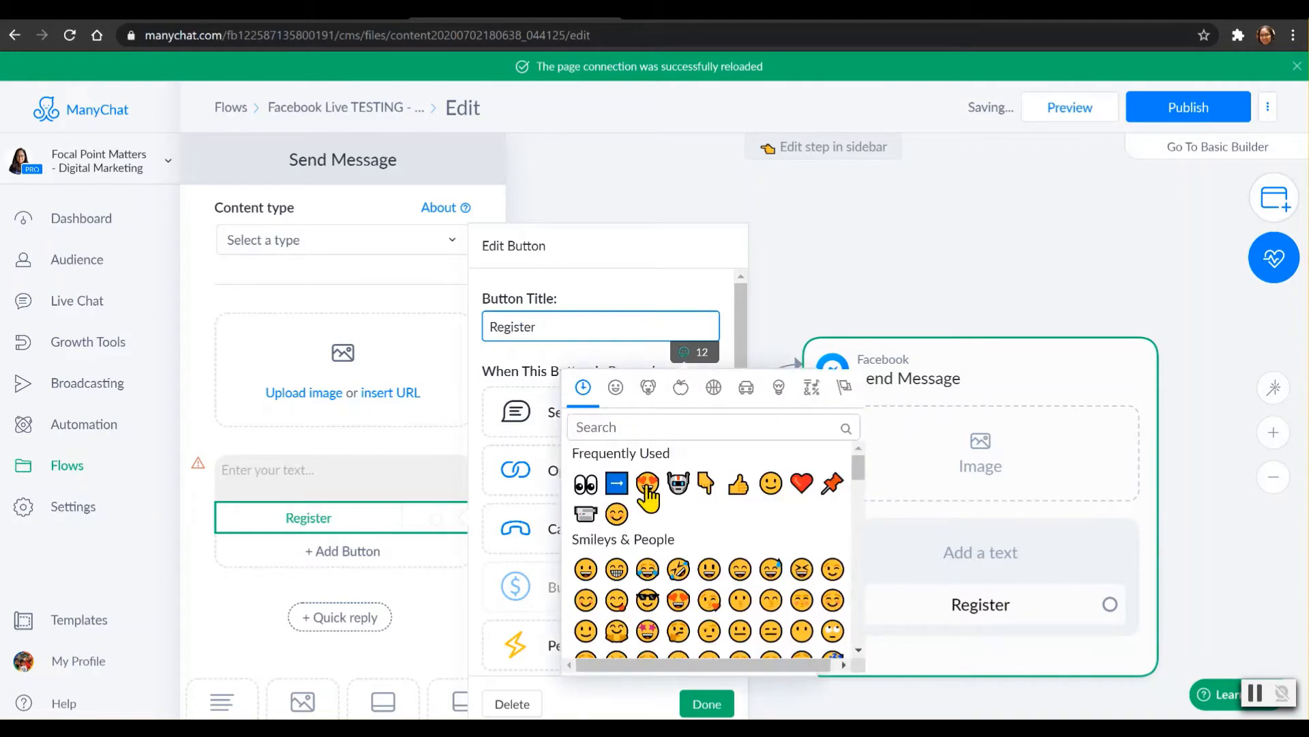
left_click(585, 571)
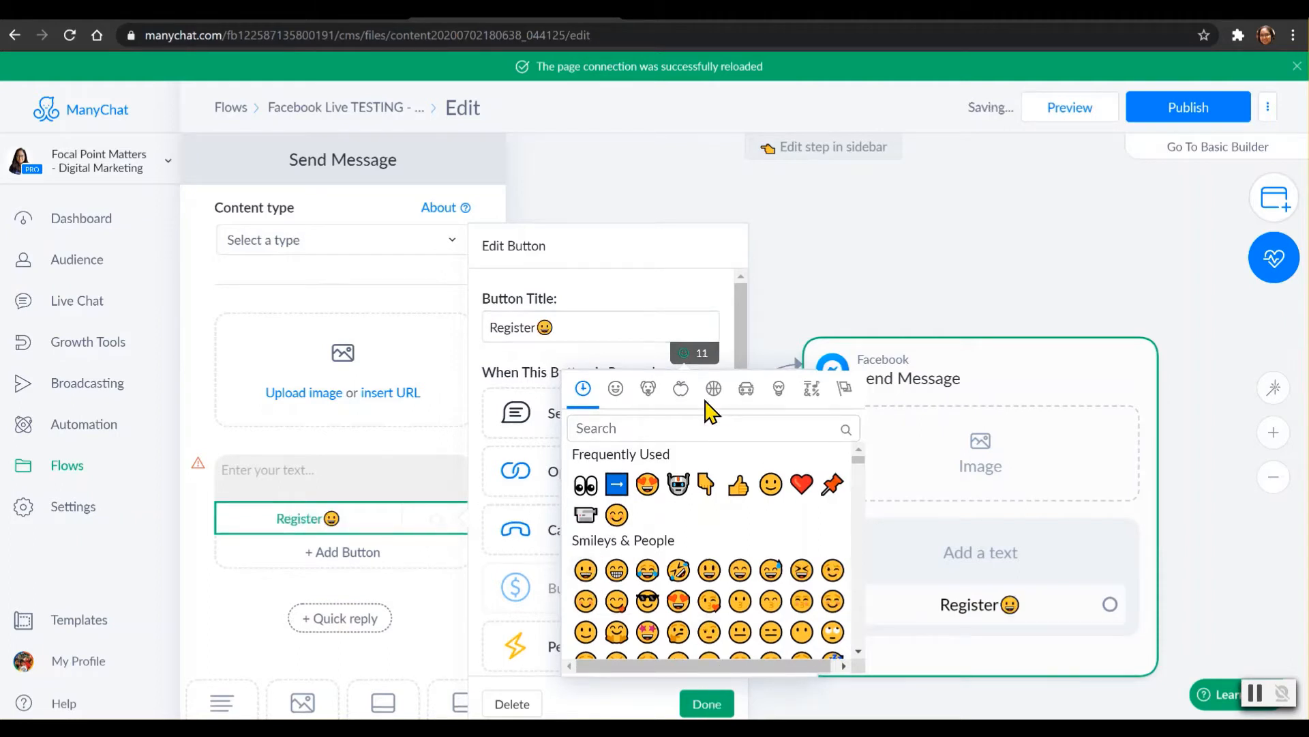
left_click(646, 322)
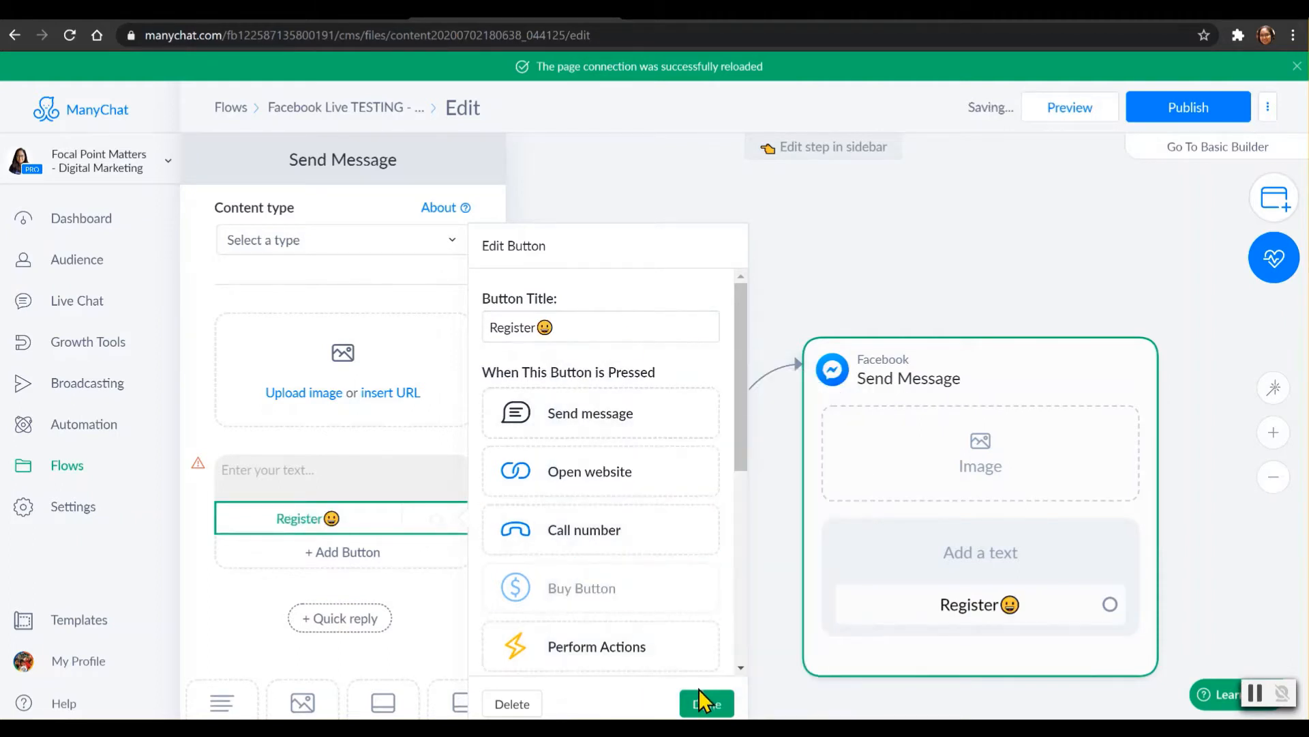
left_click(707, 705)
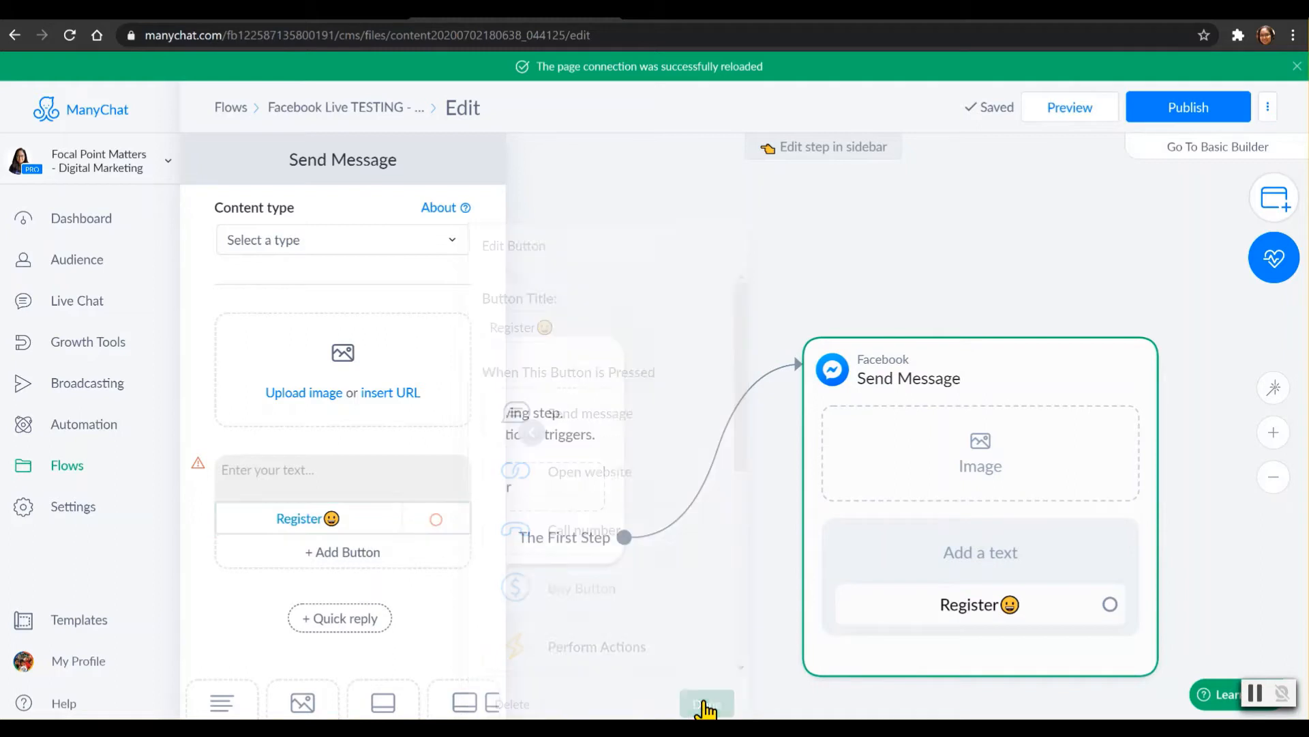
left_click(440, 532)
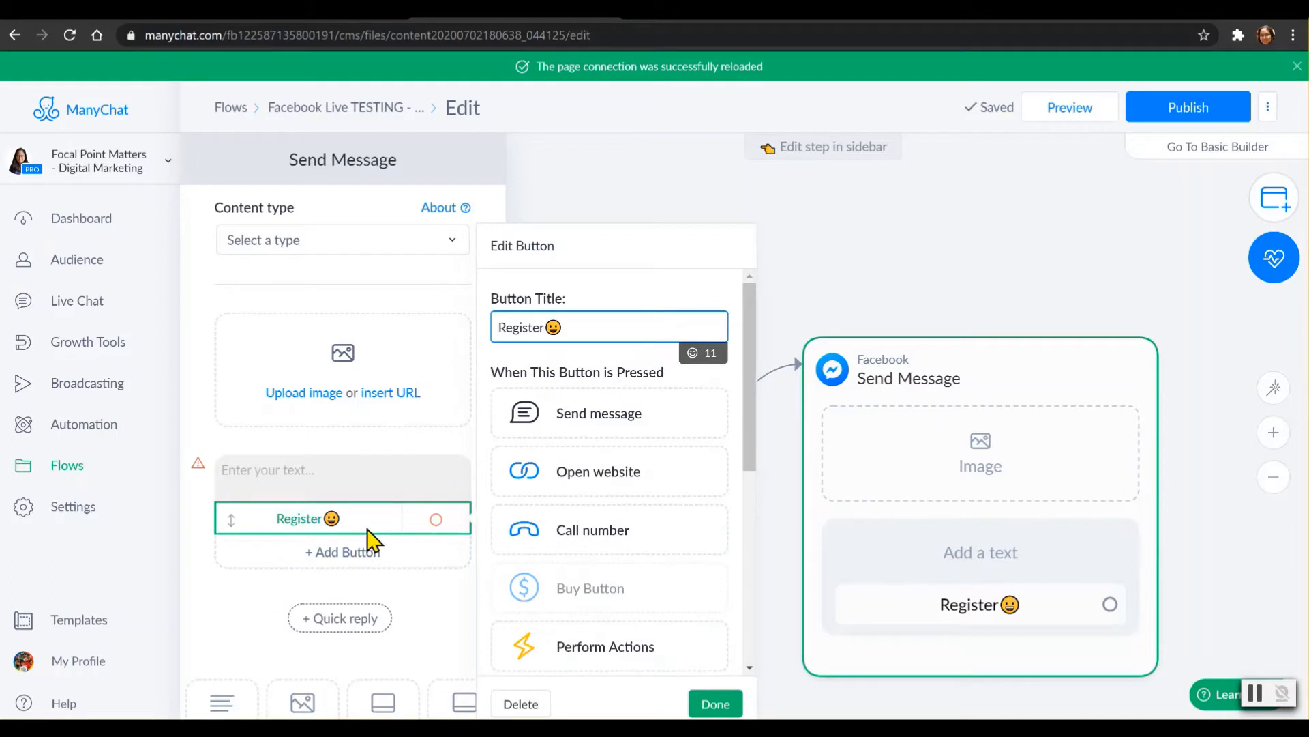
left_click(642, 476)
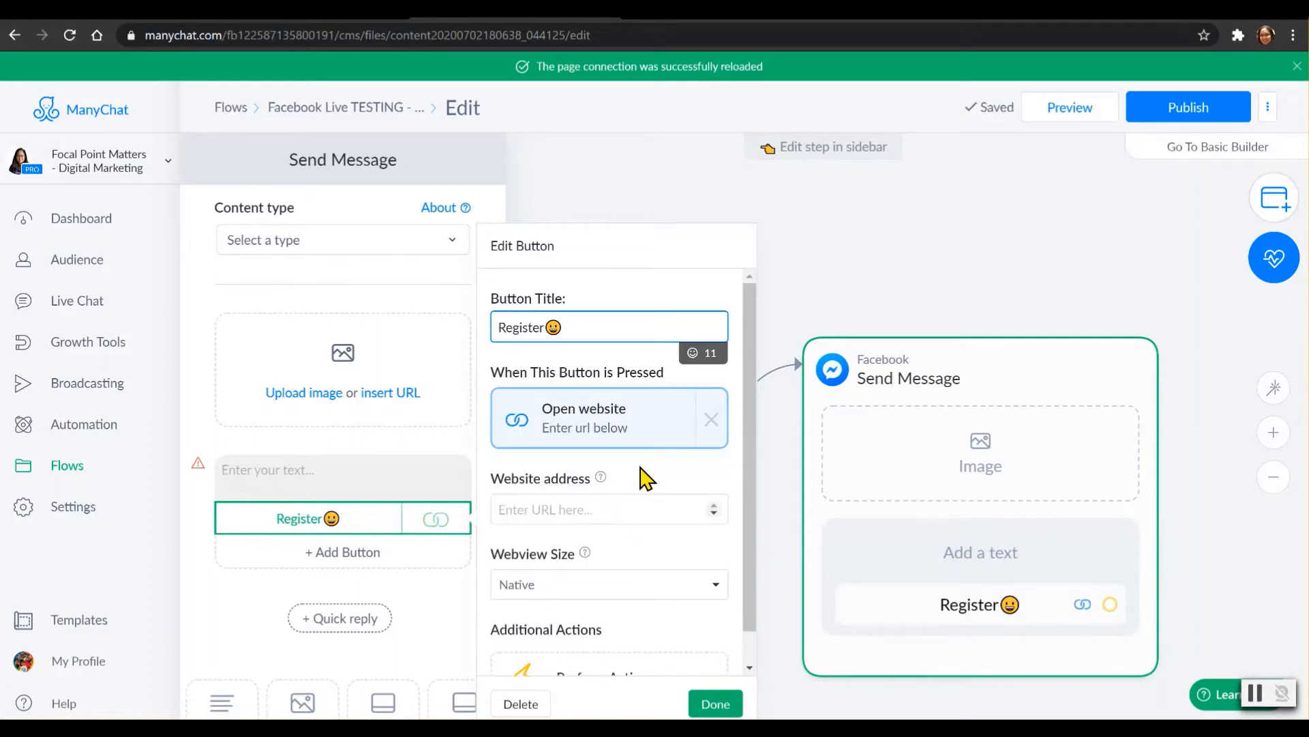
left_click(540, 505)
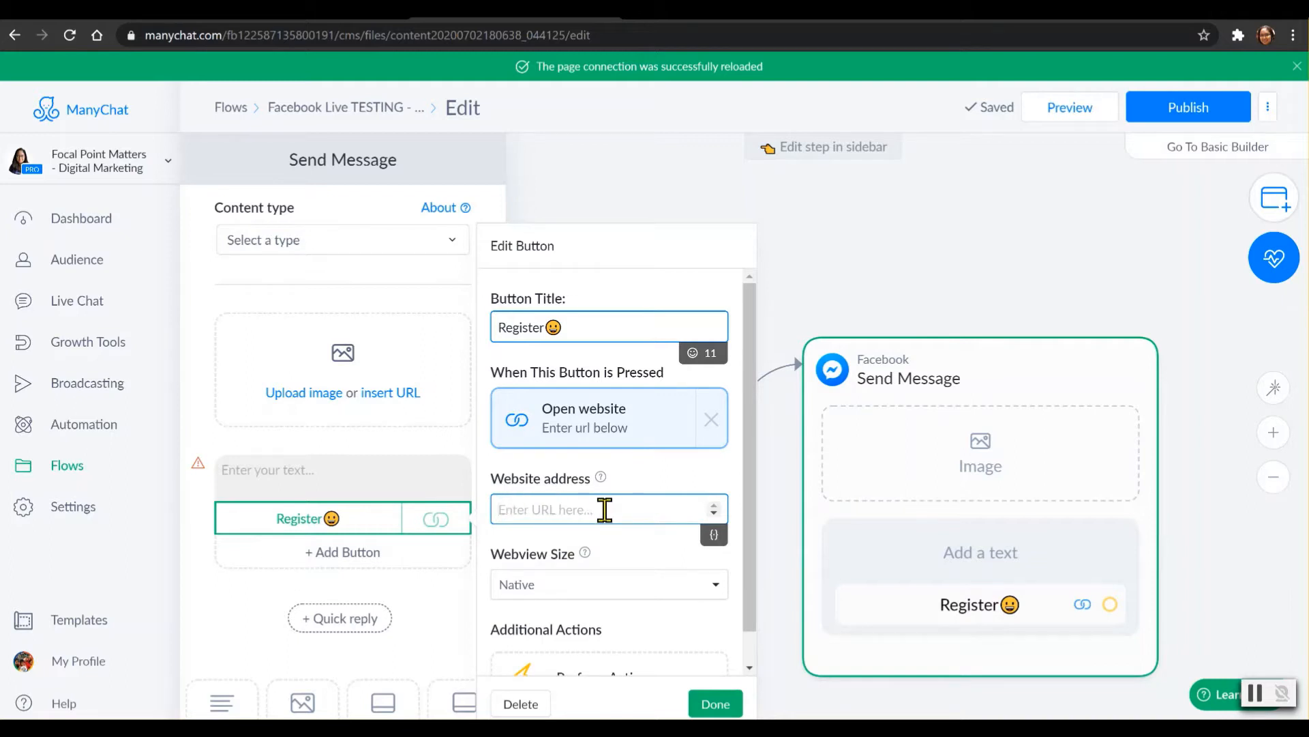
type("www.")
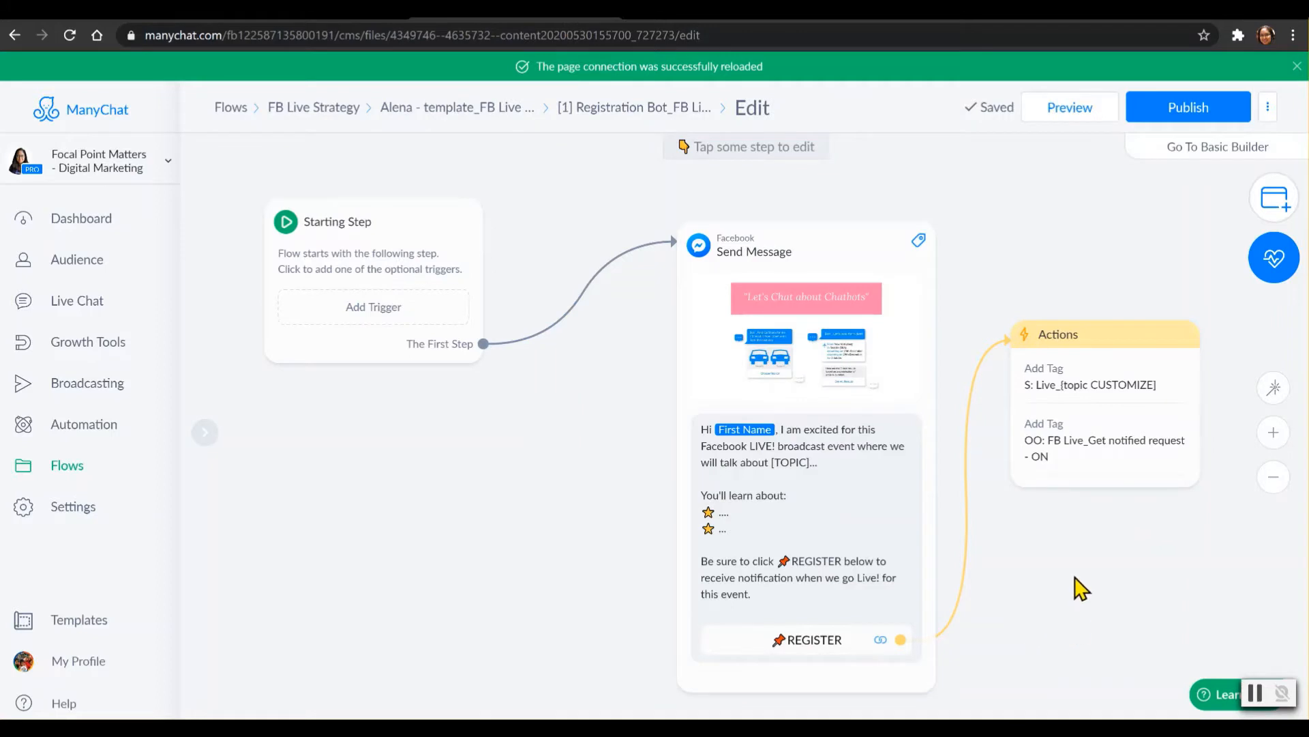
Step: Open the Send Message step of the FB Live registration bot template and review its image and message text
left_click_drag(1081, 588, 994, 576)
left_click(766, 366)
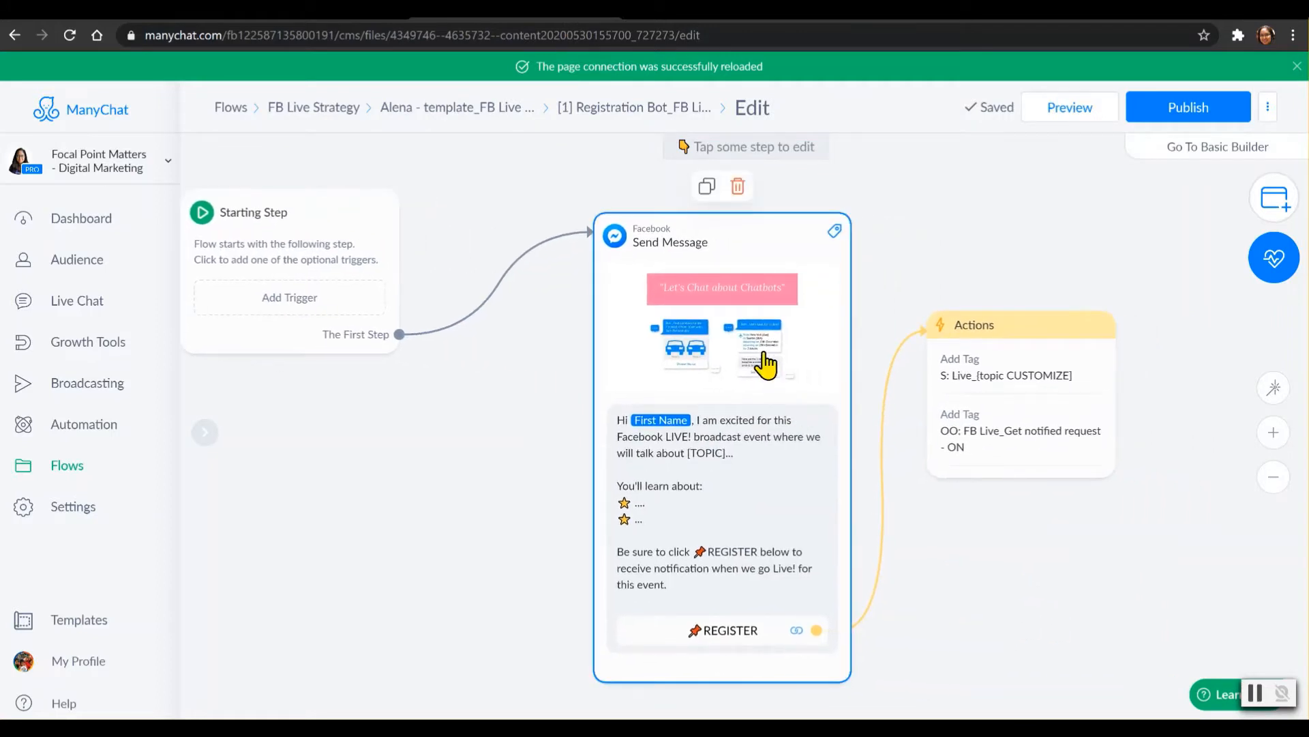
left_click(766, 366)
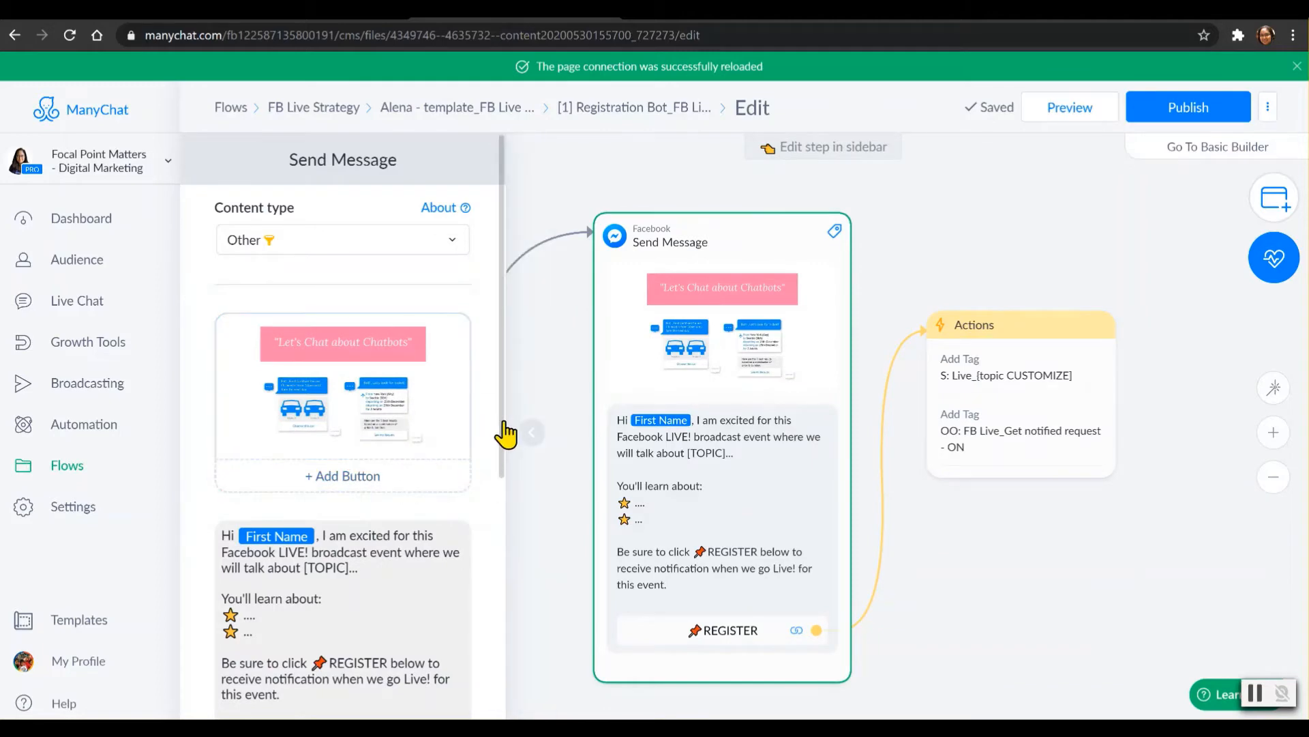
scroll(508, 450, "down", 3)
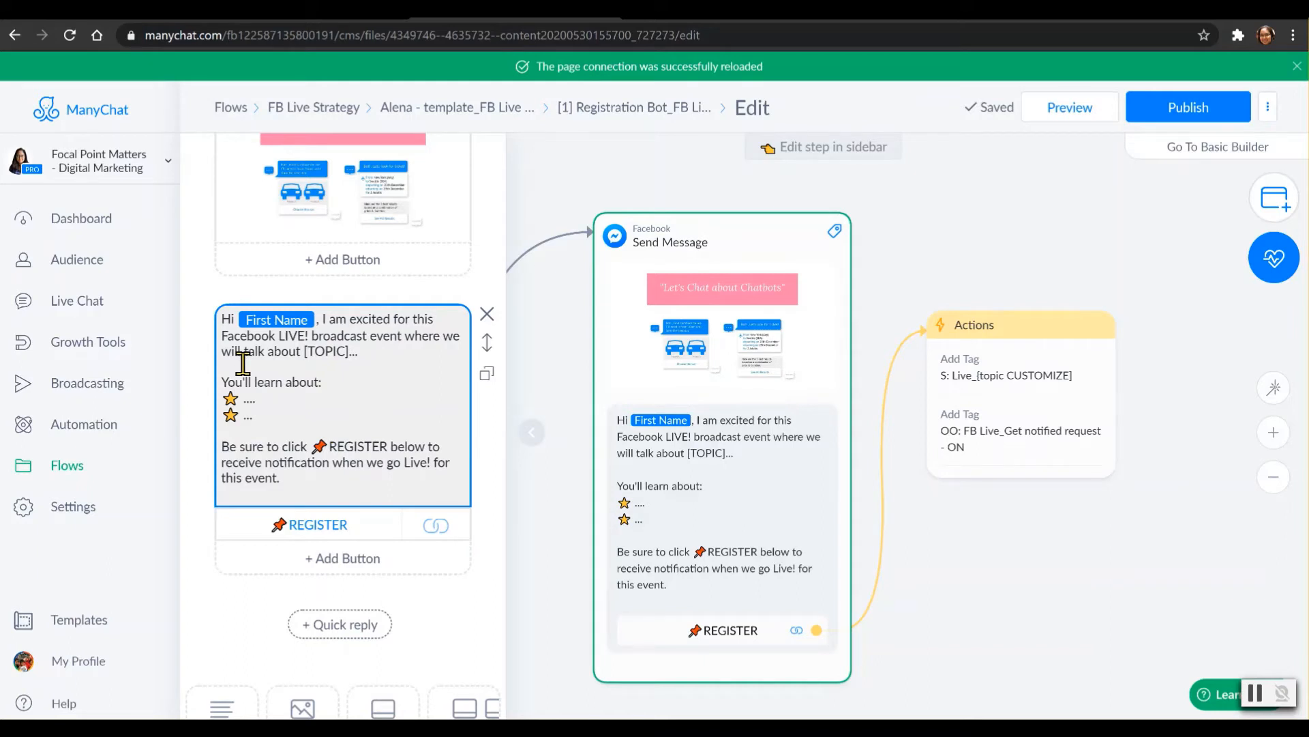
Step: Review the REGISTER button's website address and webview size, and open its attached actions
left_click(322, 531)
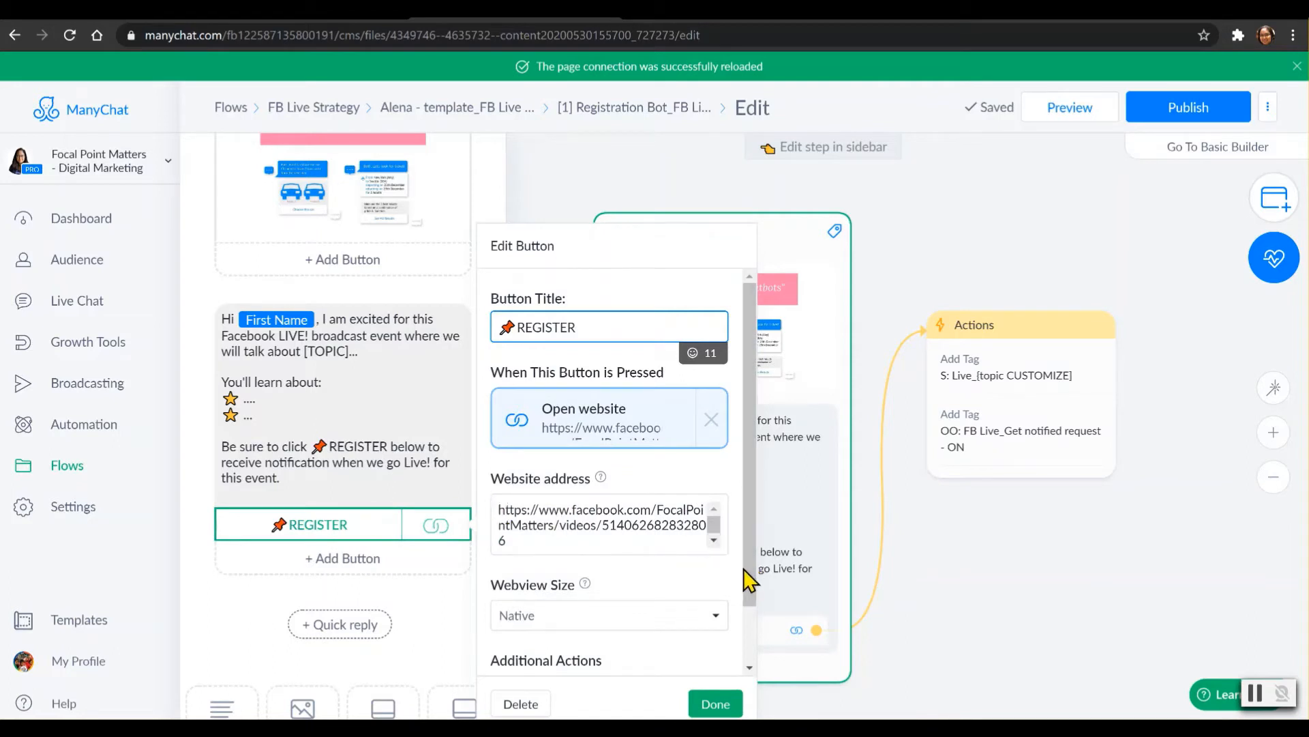
left_click_drag(744, 569, 754, 605)
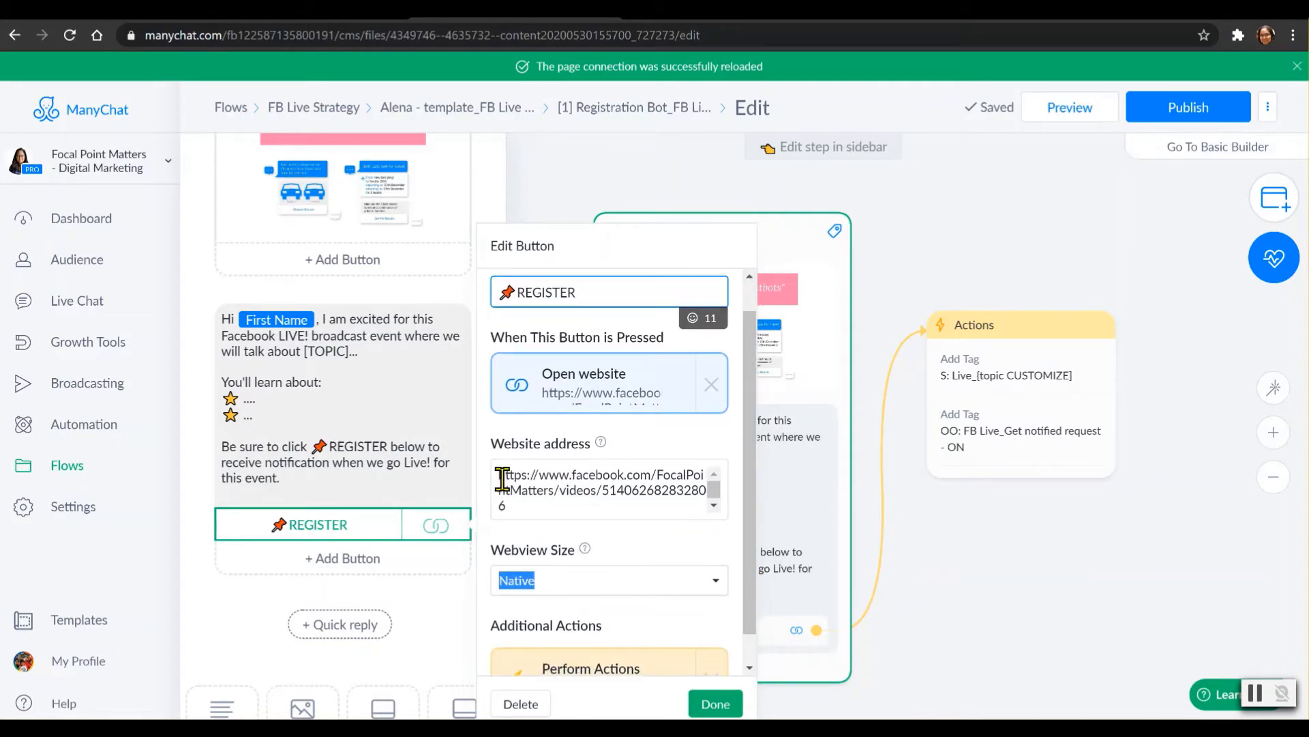
left_click_drag(505, 476, 533, 492)
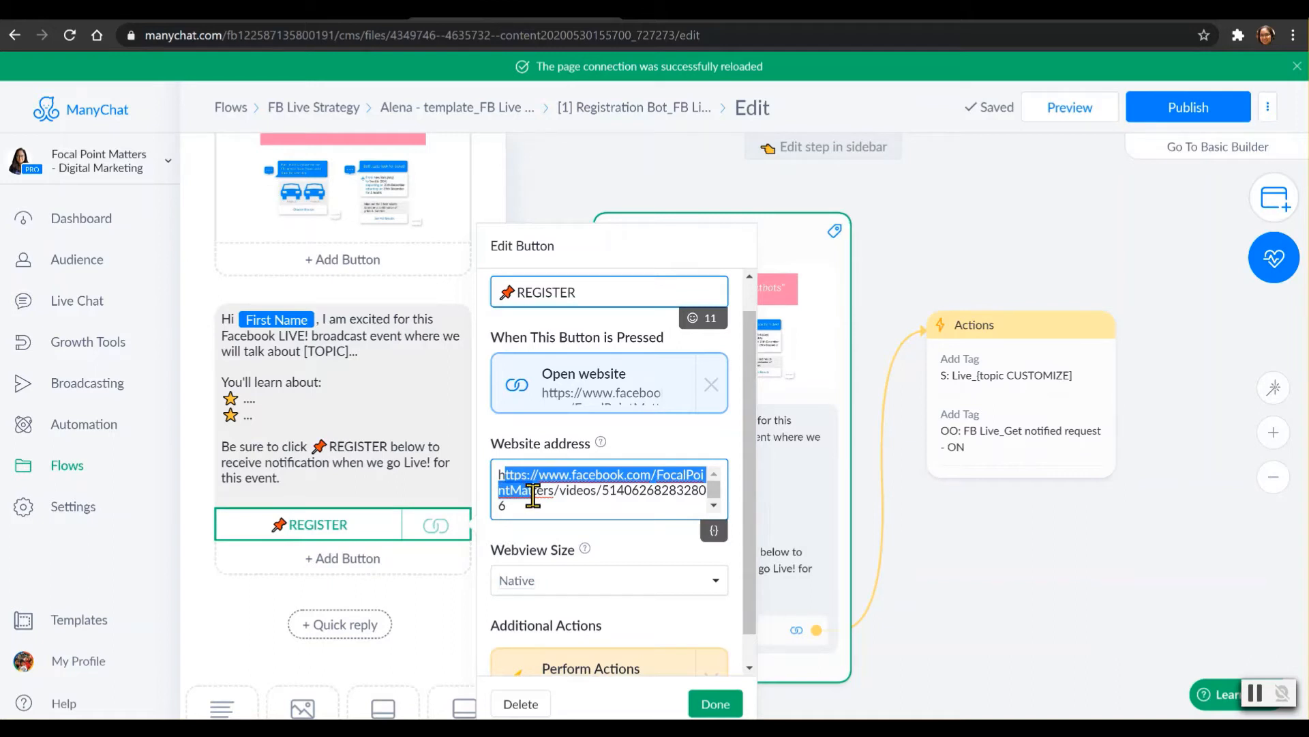
left_click_drag(748, 591, 752, 656)
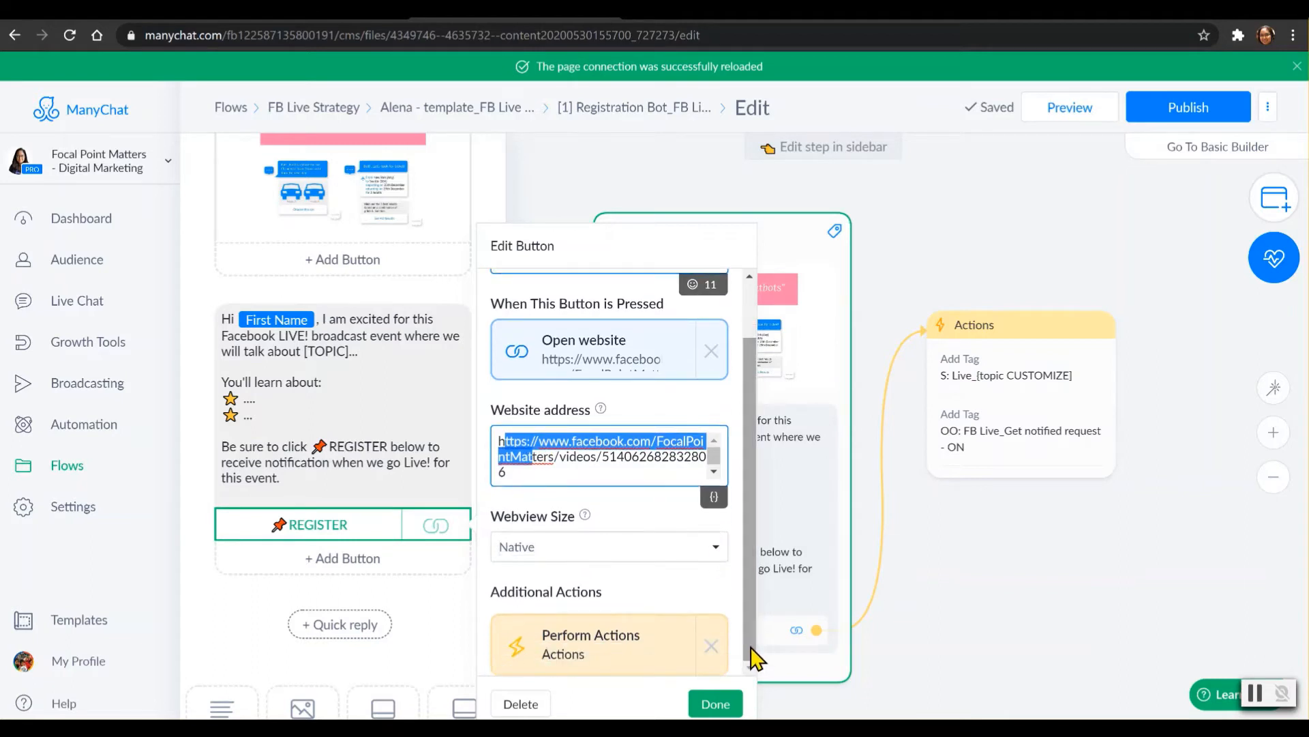
left_click(663, 659)
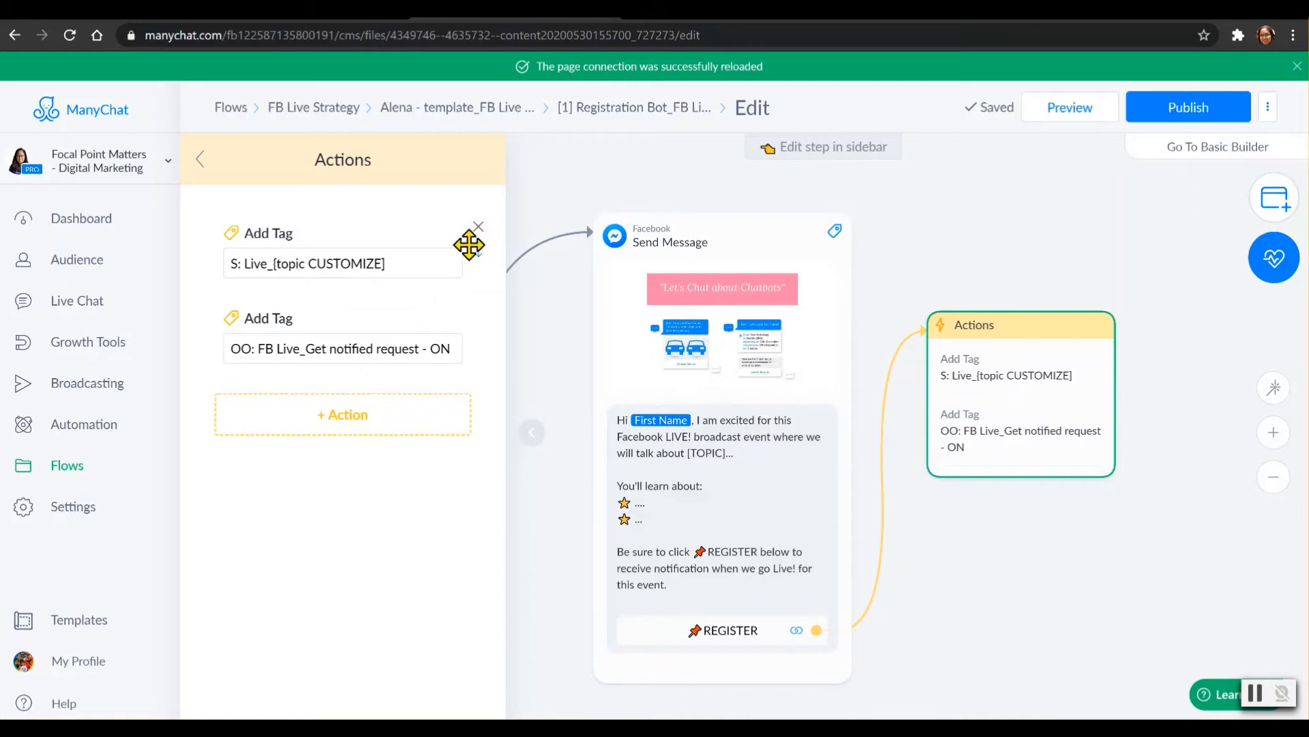
left_click(356, 418)
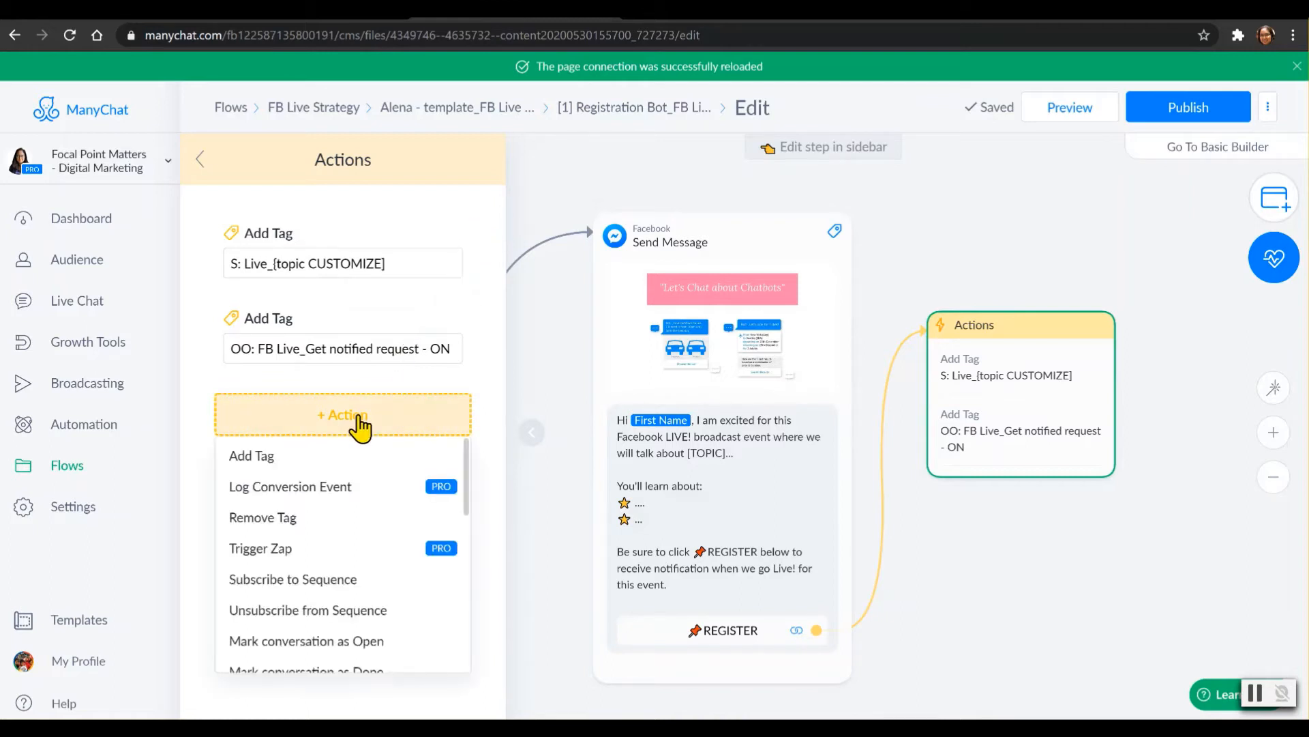
left_click(317, 460)
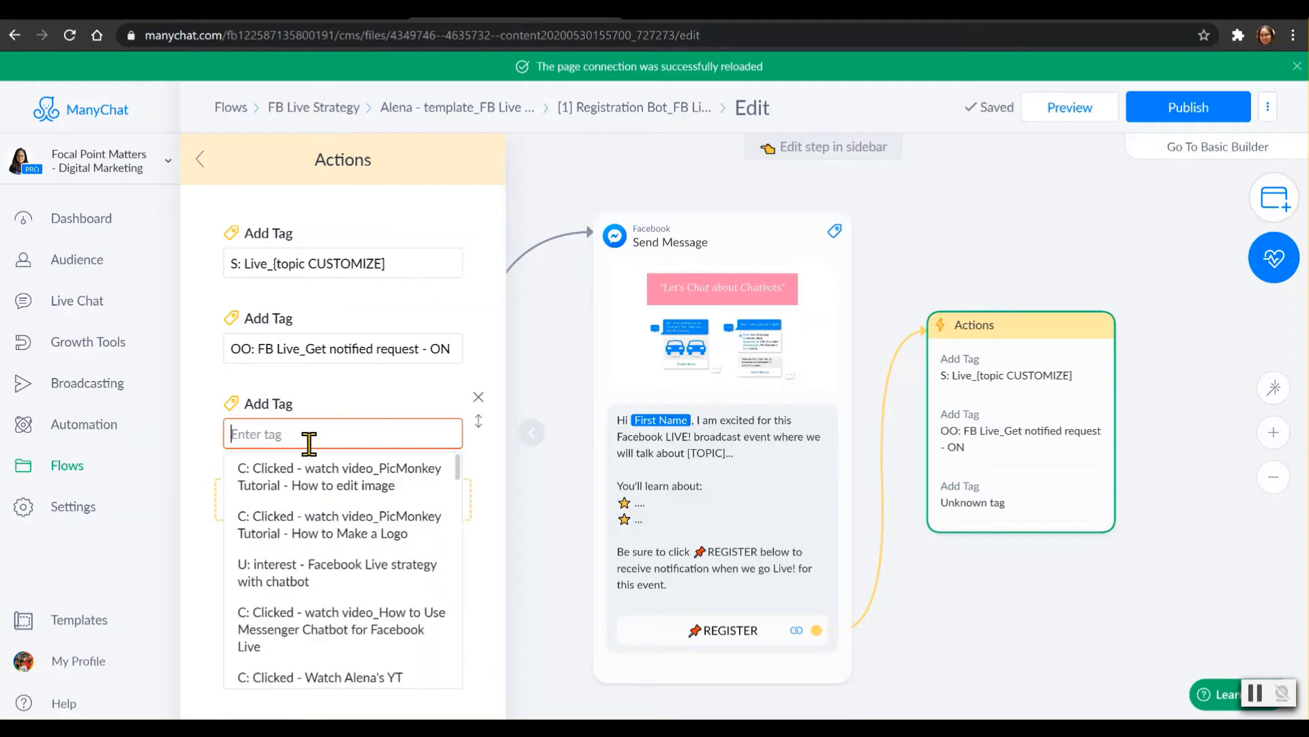
left_click(477, 399)
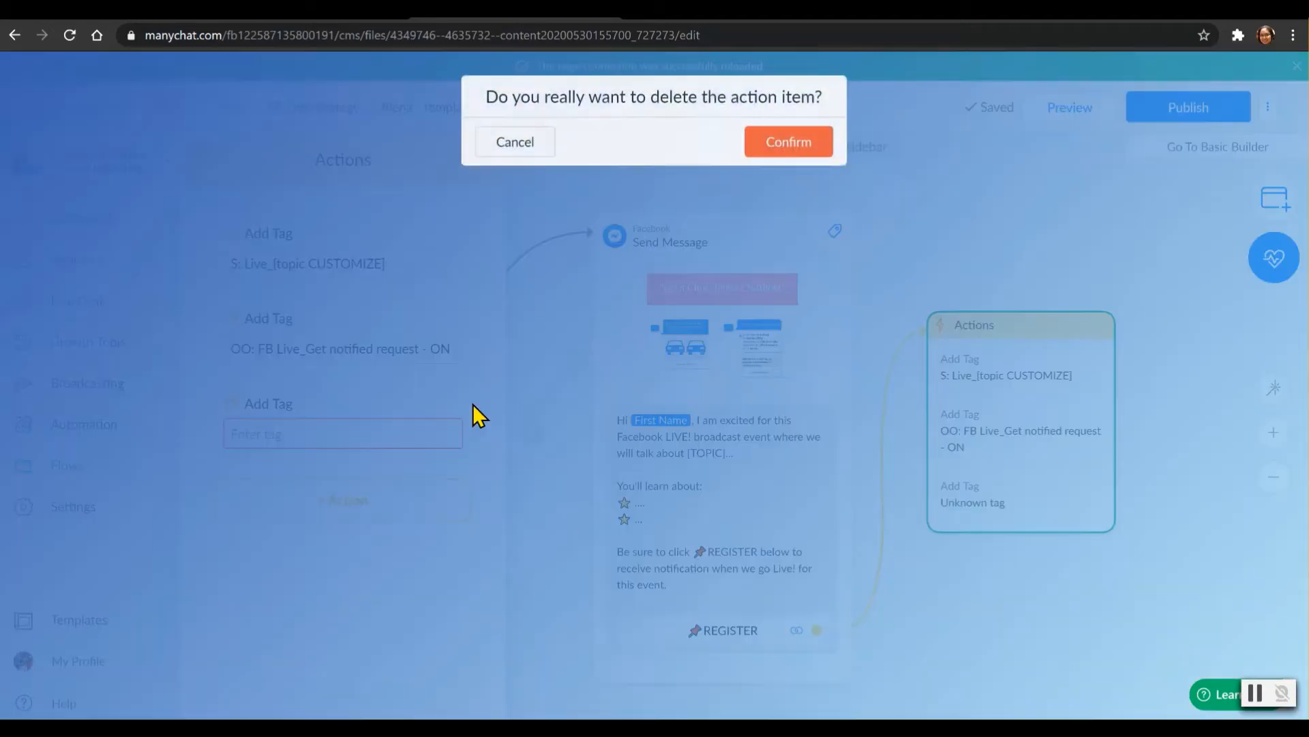
left_click(789, 144)
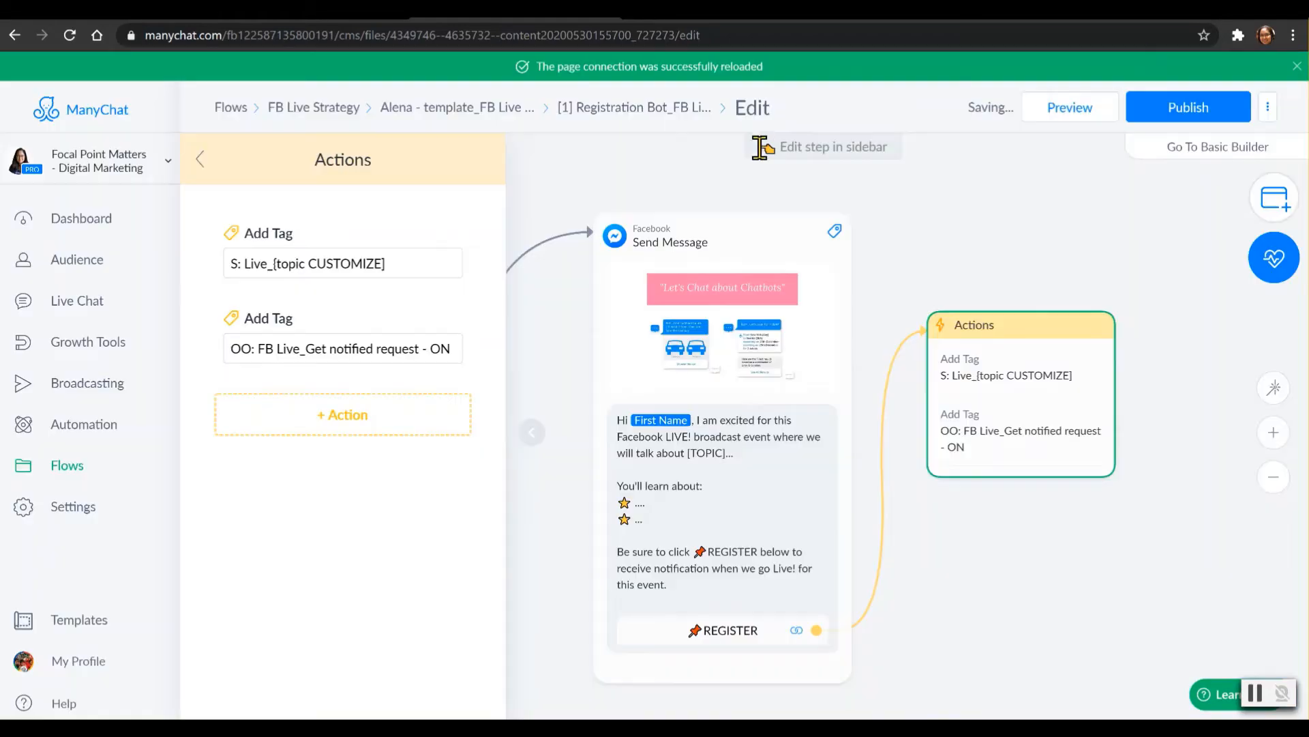
Step: Review the two Add Tag actions attached to the REGISTER button and the Send Message step's message text
left_click(385, 262)
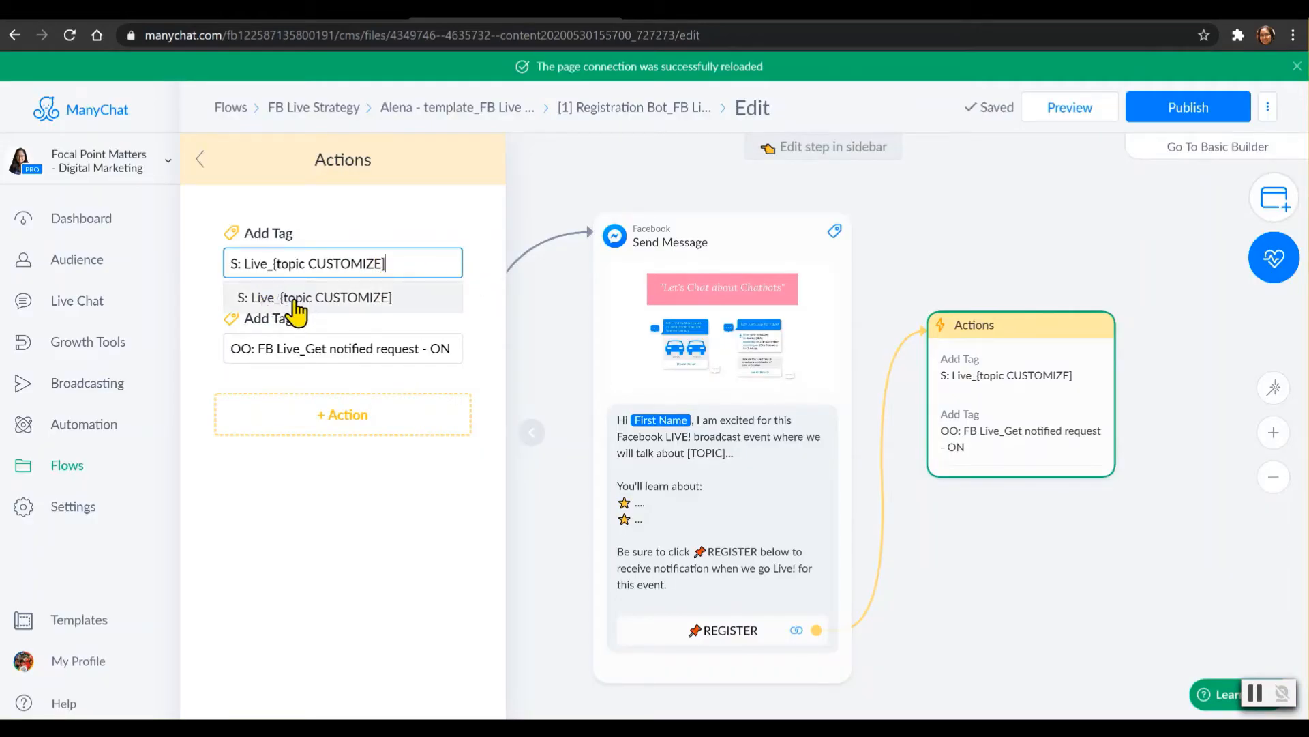
left_click(349, 344)
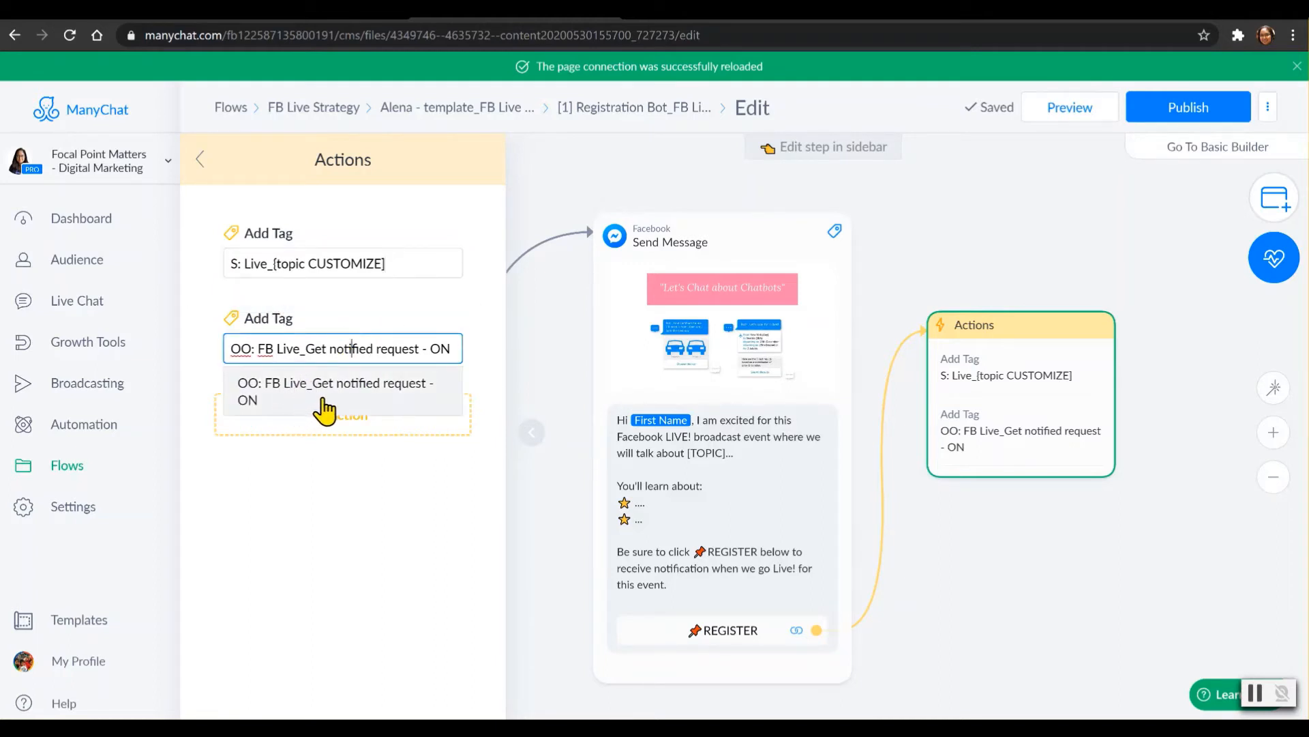
left_click(662, 598)
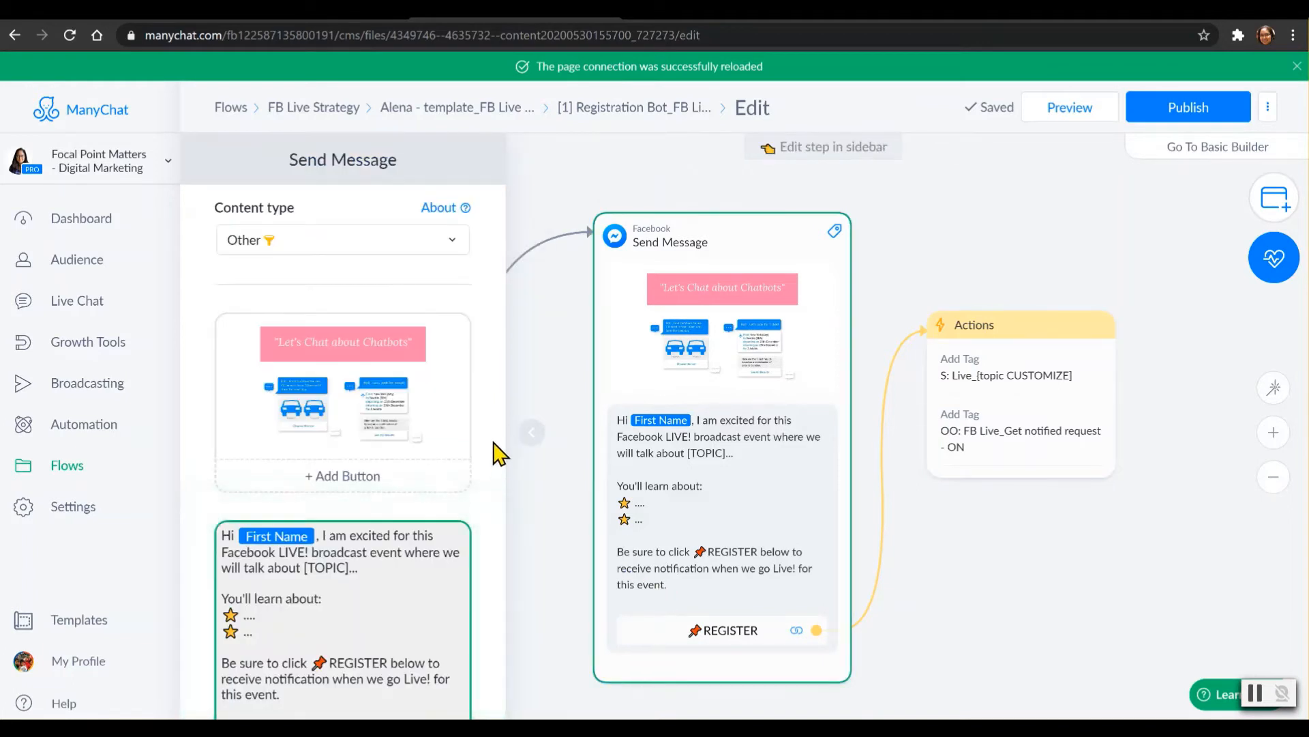
left_click(442, 538)
scroll(442, 538, "down", 3)
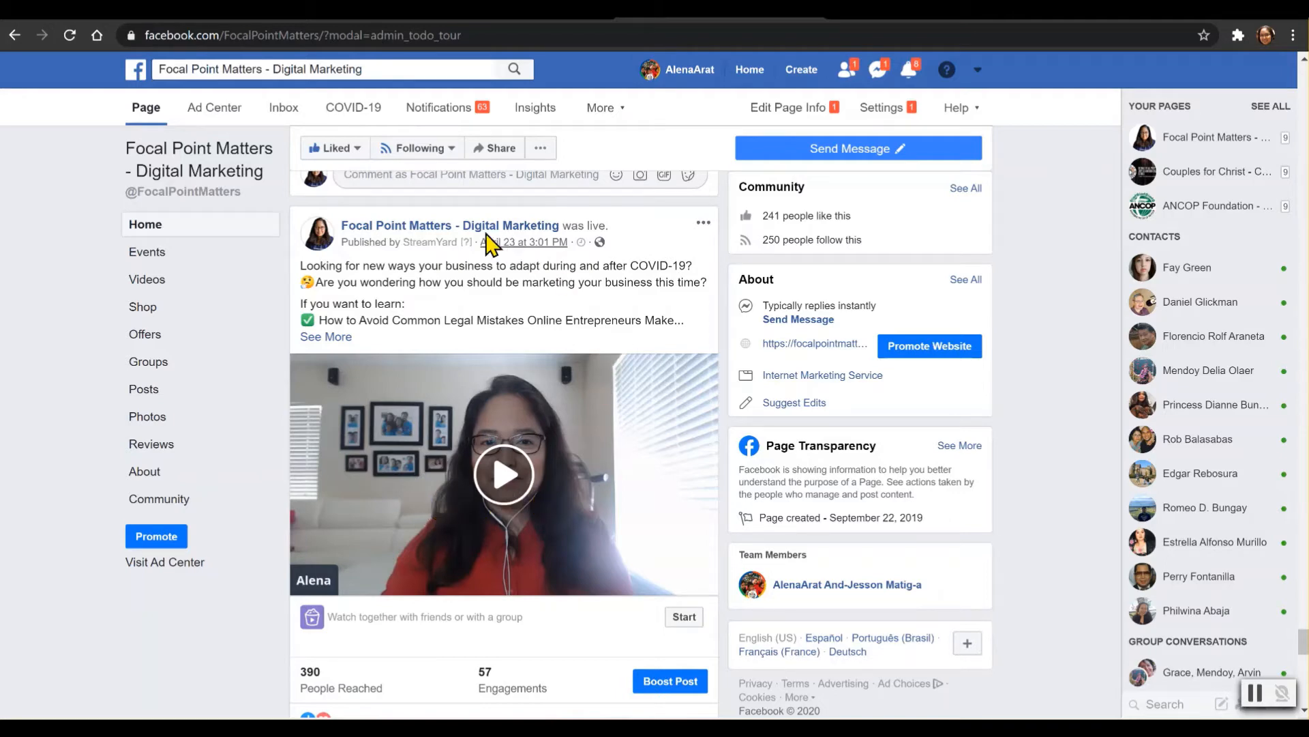
Step: On the Facebook page, open the April 23 live video post and select its web address up to the video number
mouse_move(412, 258)
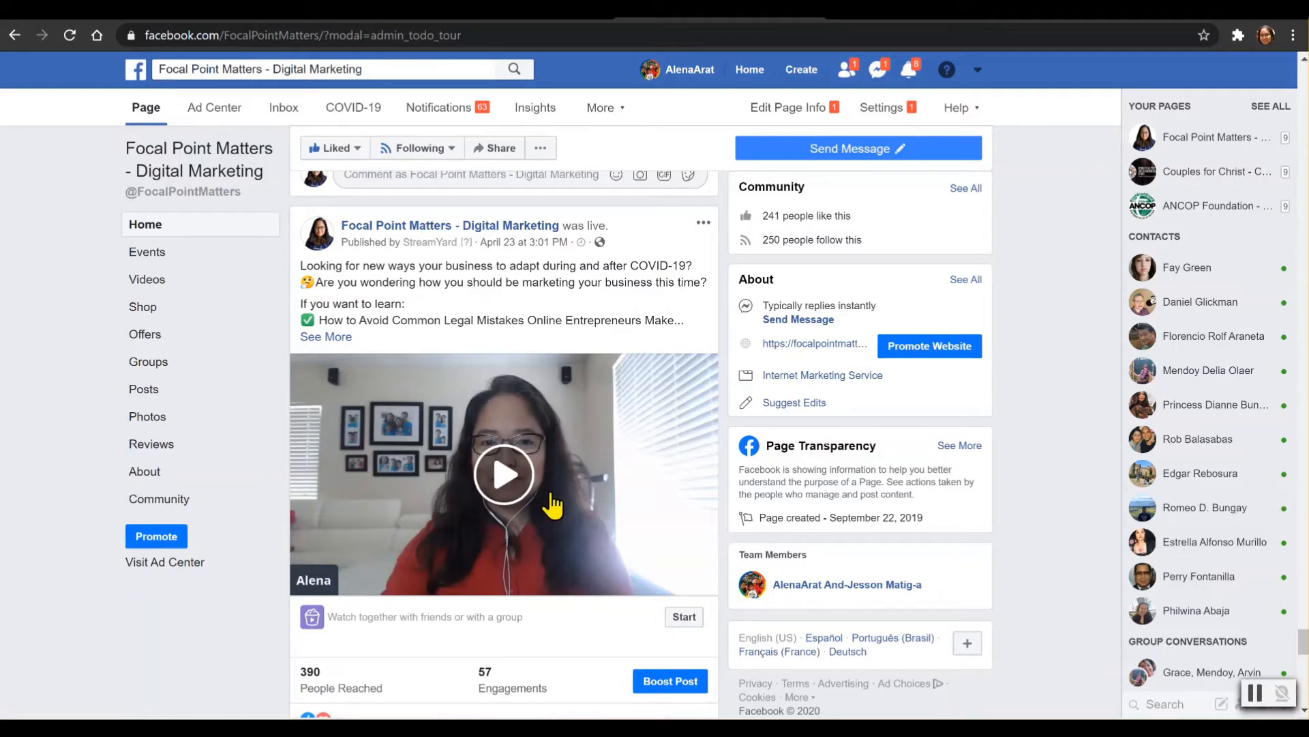
left_click(514, 245)
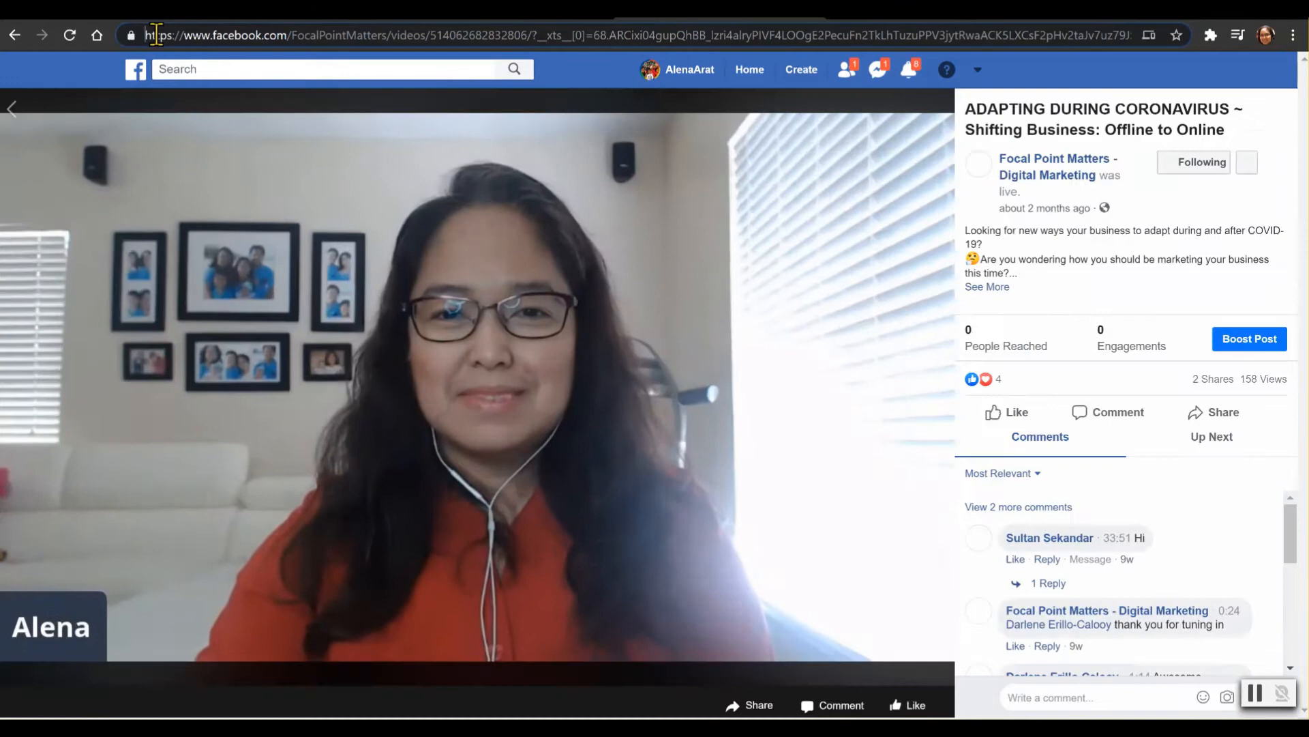
left_click_drag(144, 35, 528, 41)
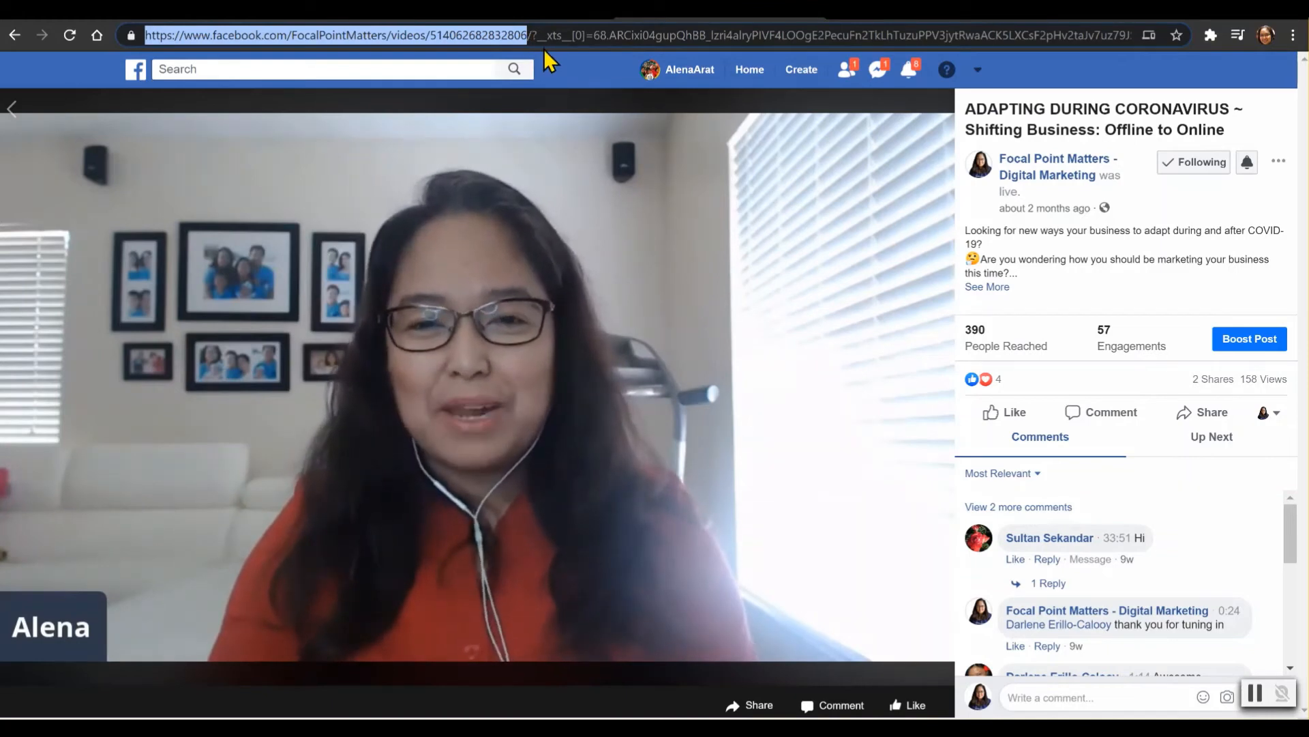
mouse_move(399, 602)
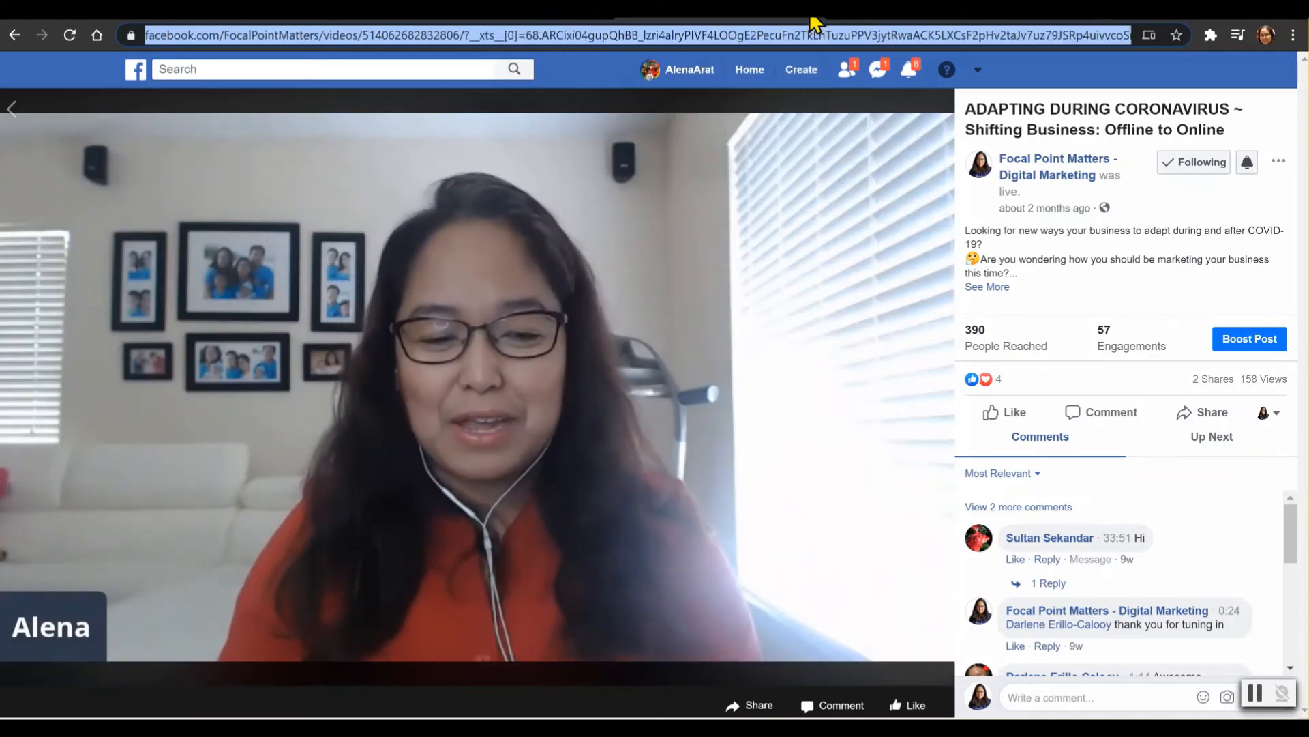
Step: Switch back to the ManyChat flow and examine the website address entered for the REGISTER button
left_click(711, 26)
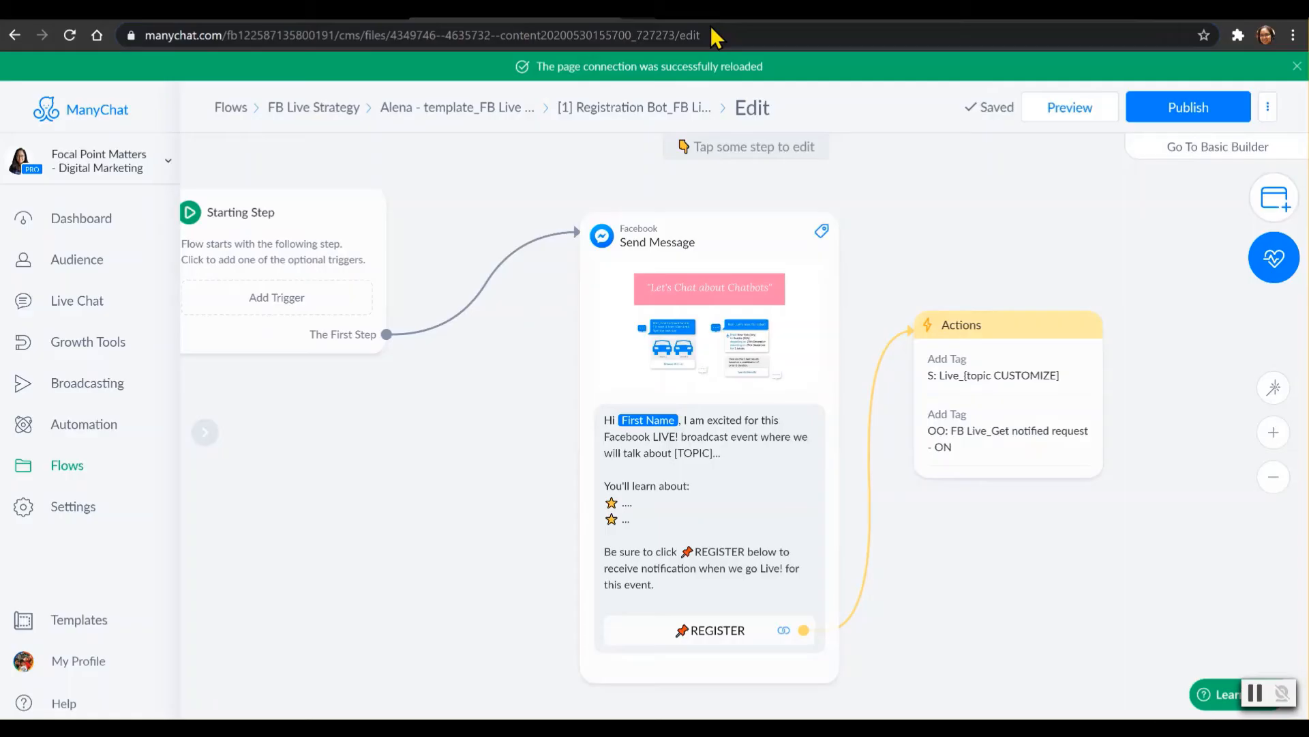
left_click(682, 631)
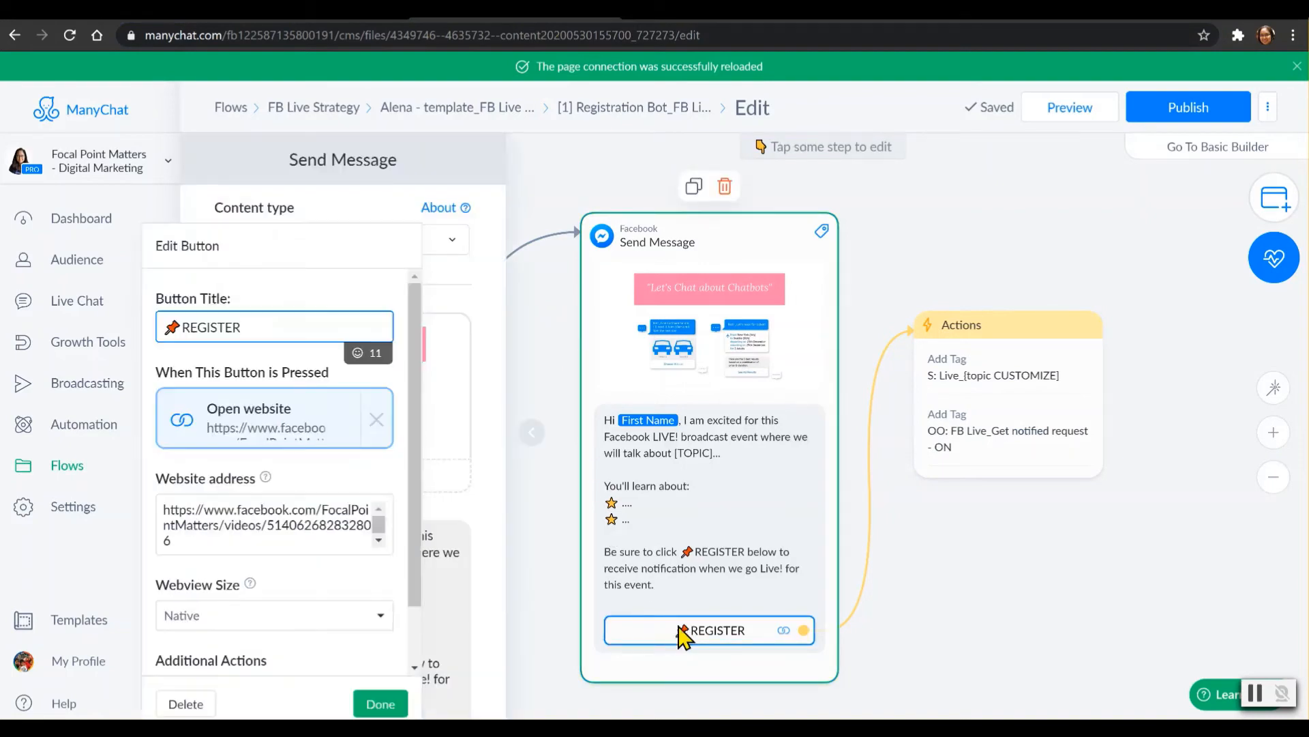
left_click(501, 518)
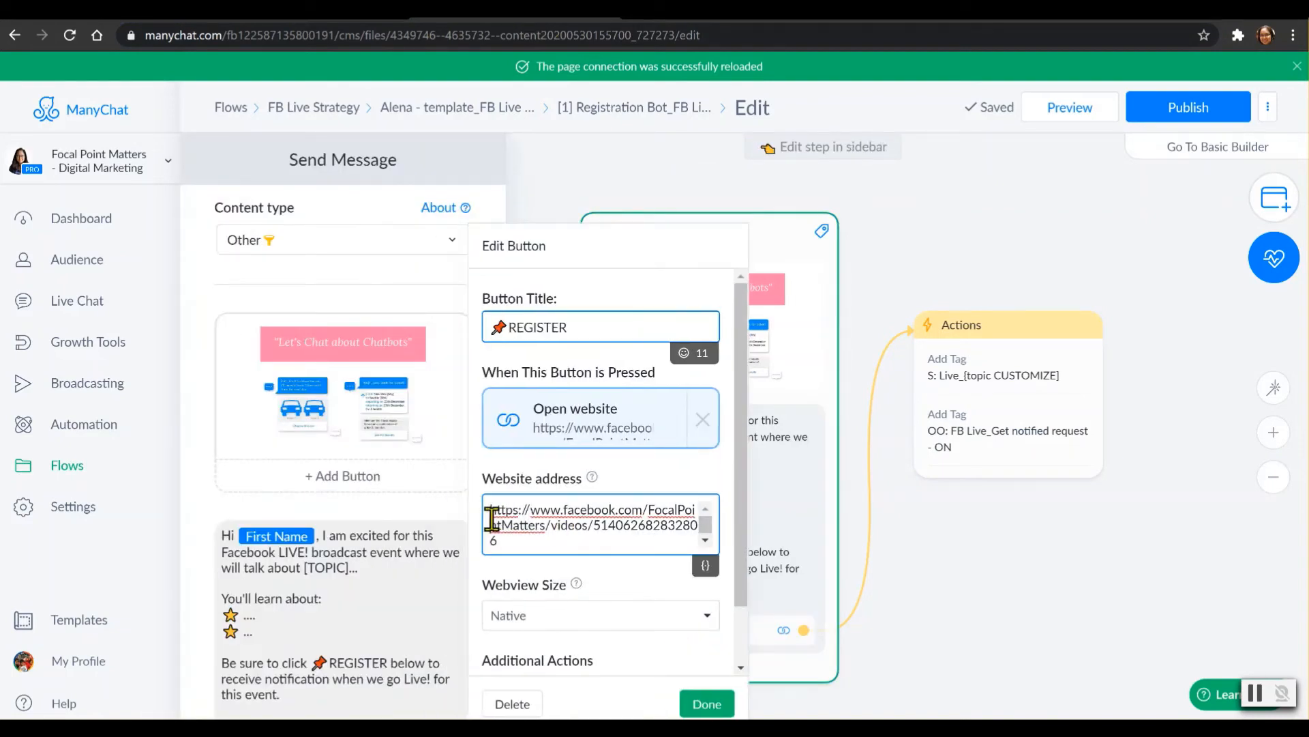
left_click_drag(498, 516, 531, 559)
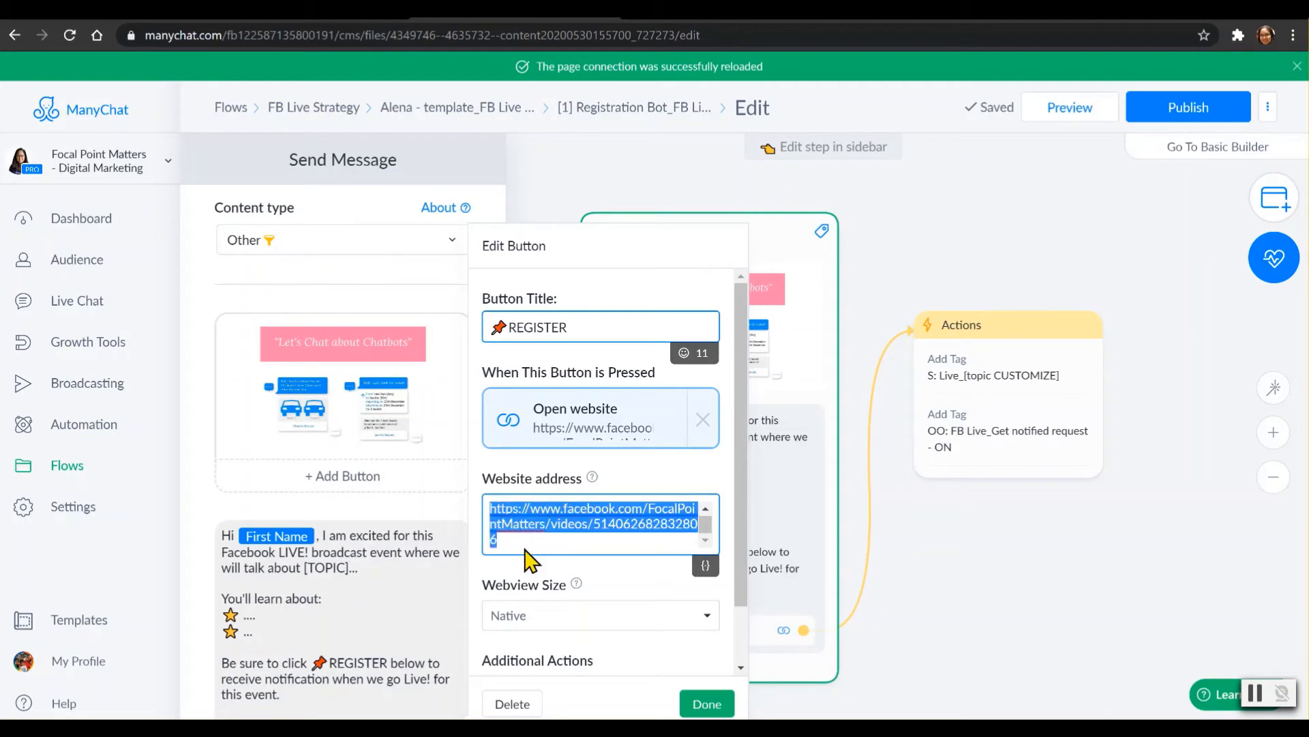
left_click(949, 529)
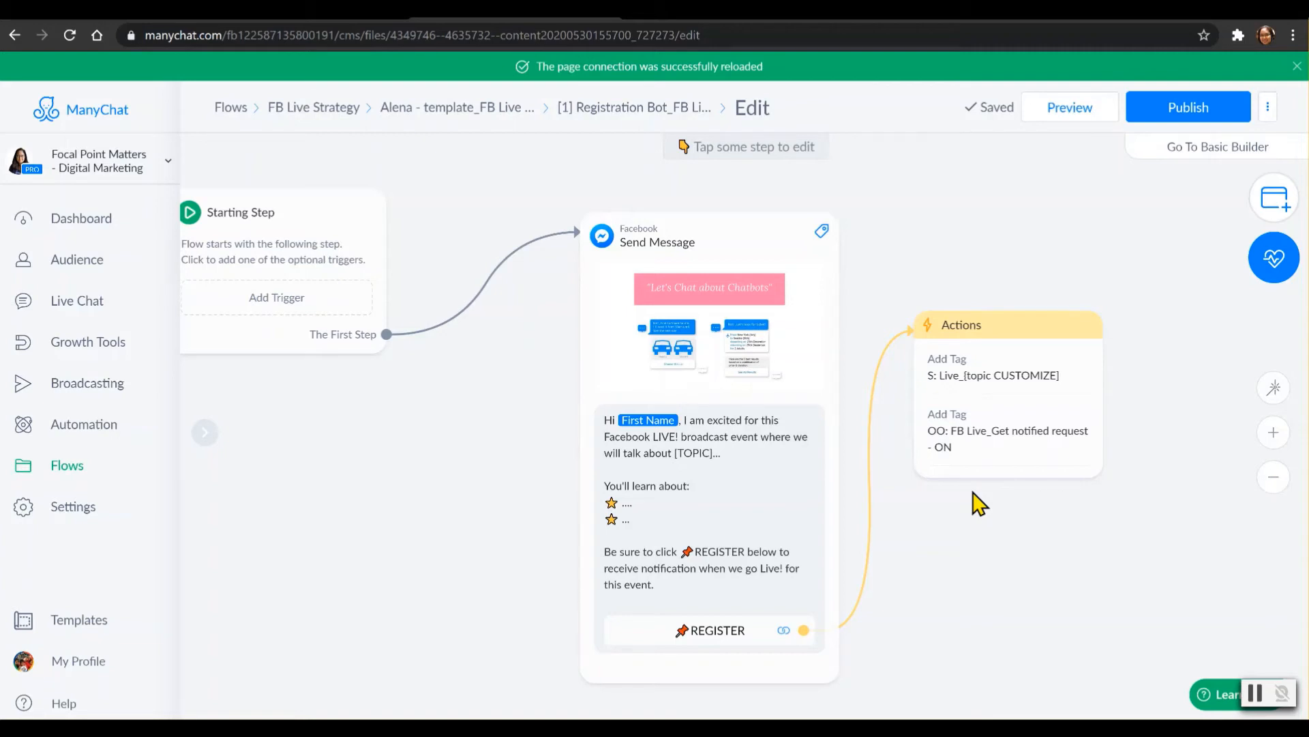
Step: Add a Ref URL trigger to the Starting Step and copy its Messenger Ref URL to the clipboard
left_click_drag(396, 389, 556, 416)
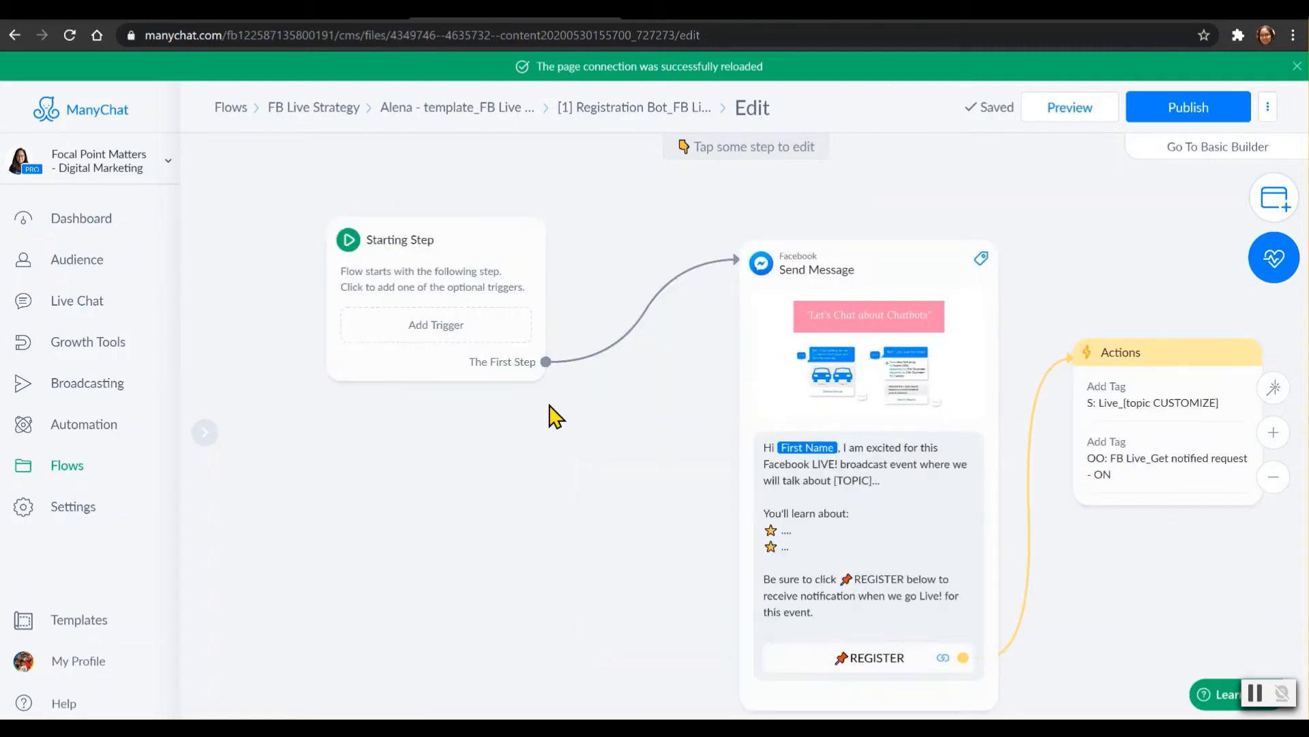
left_click(434, 331)
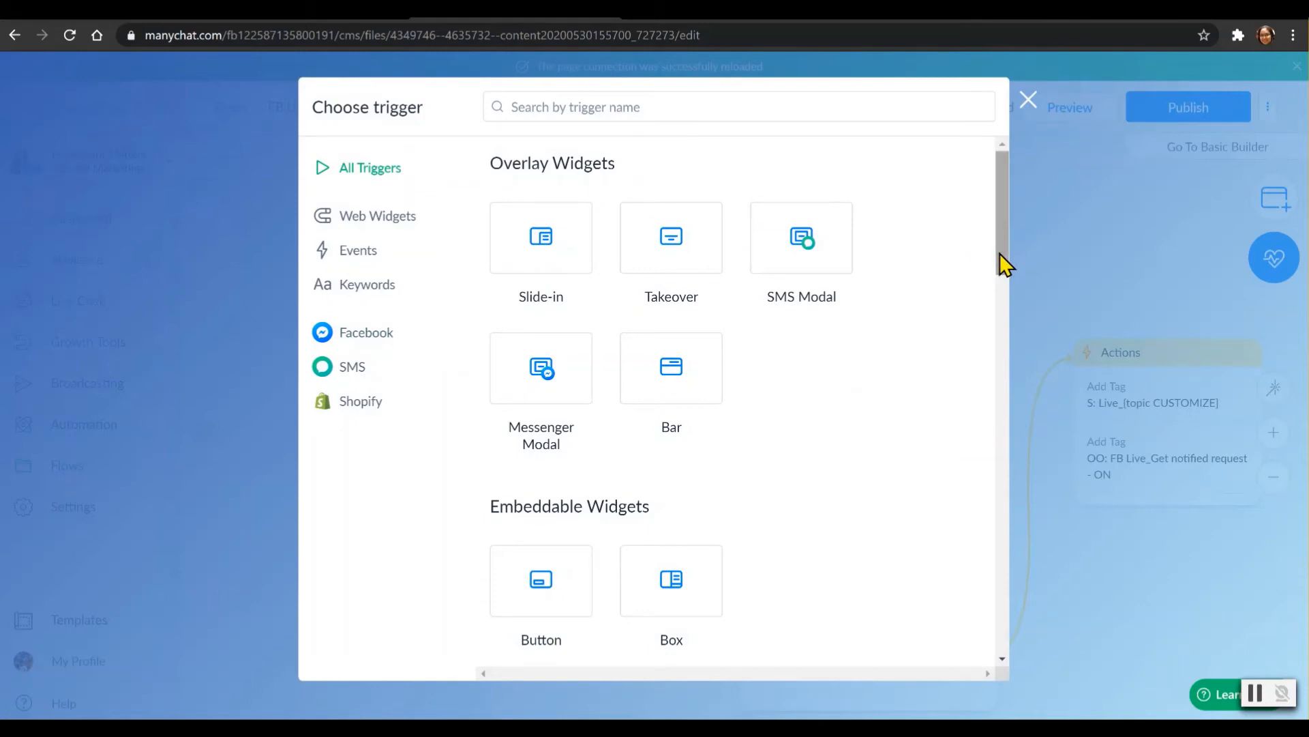
left_click_drag(1000, 252, 963, 423)
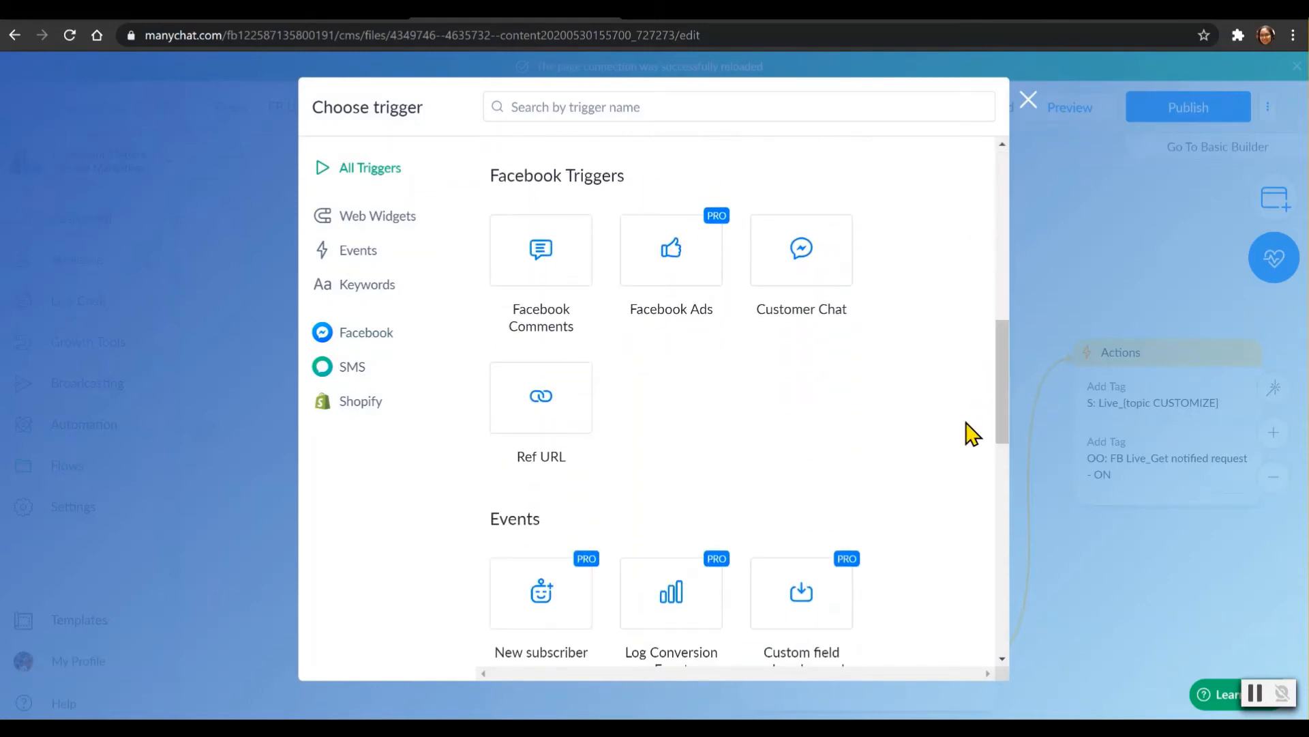
left_click(541, 402)
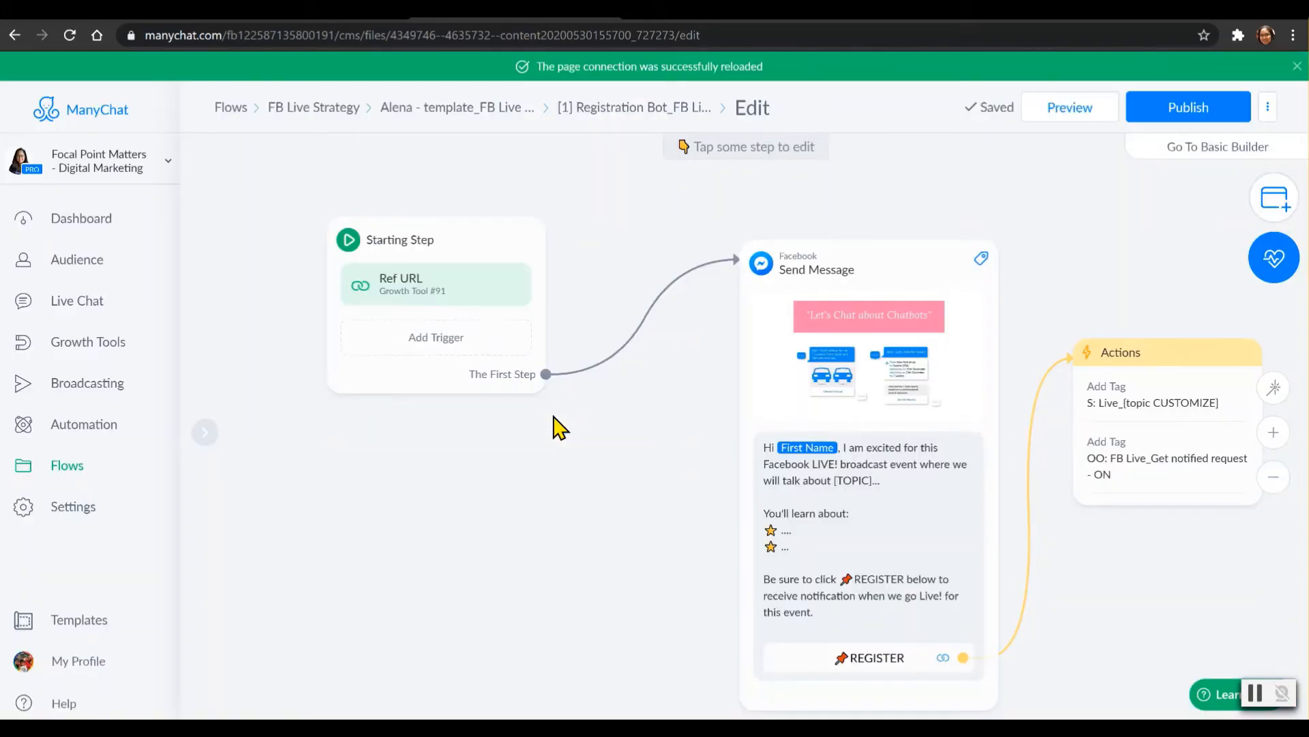
left_click(447, 292)
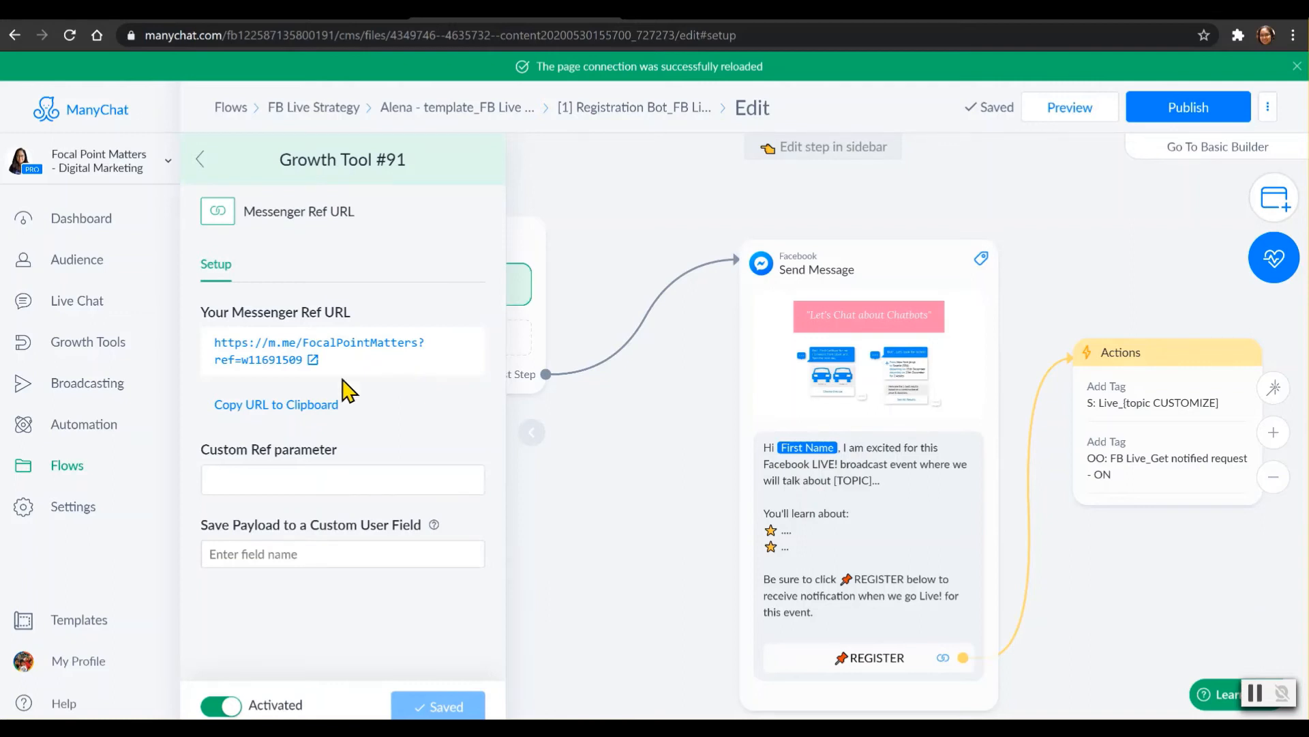
left_click(242, 406)
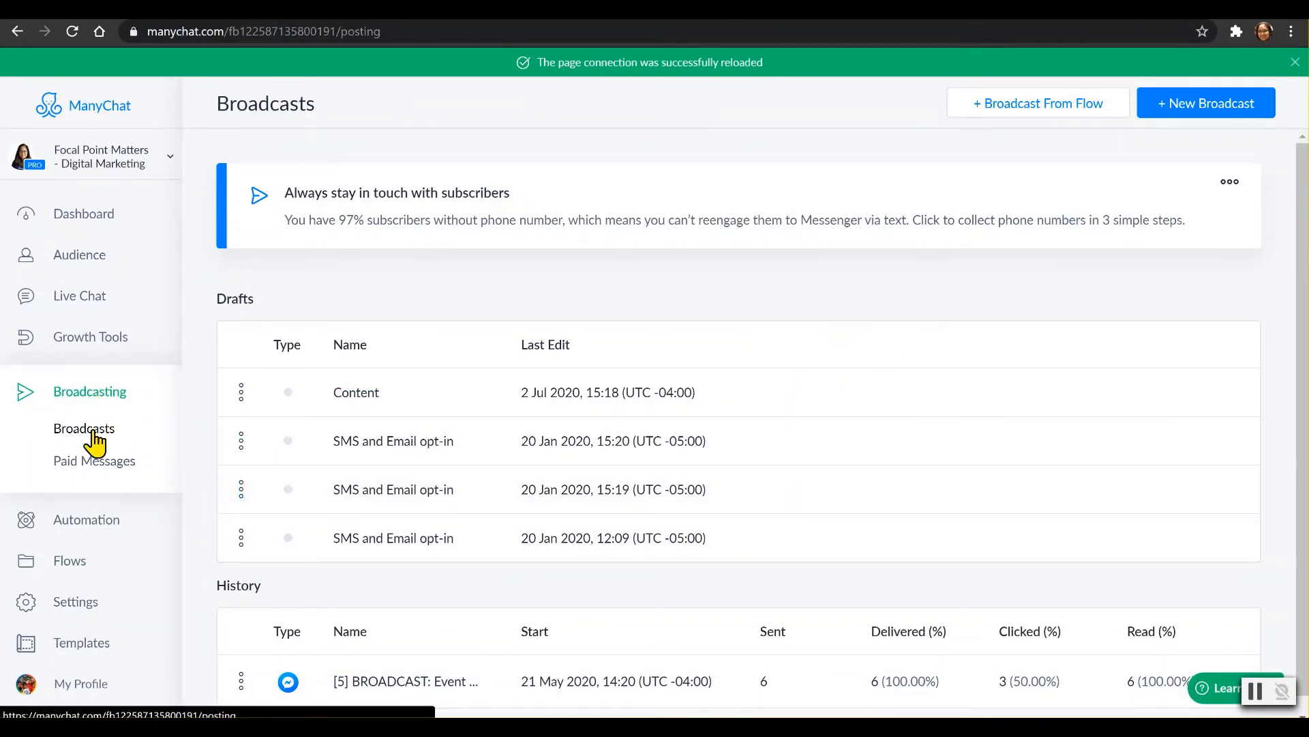
Step: Create a new Messenger broadcast and open its Post message text for editing
left_click(1224, 121)
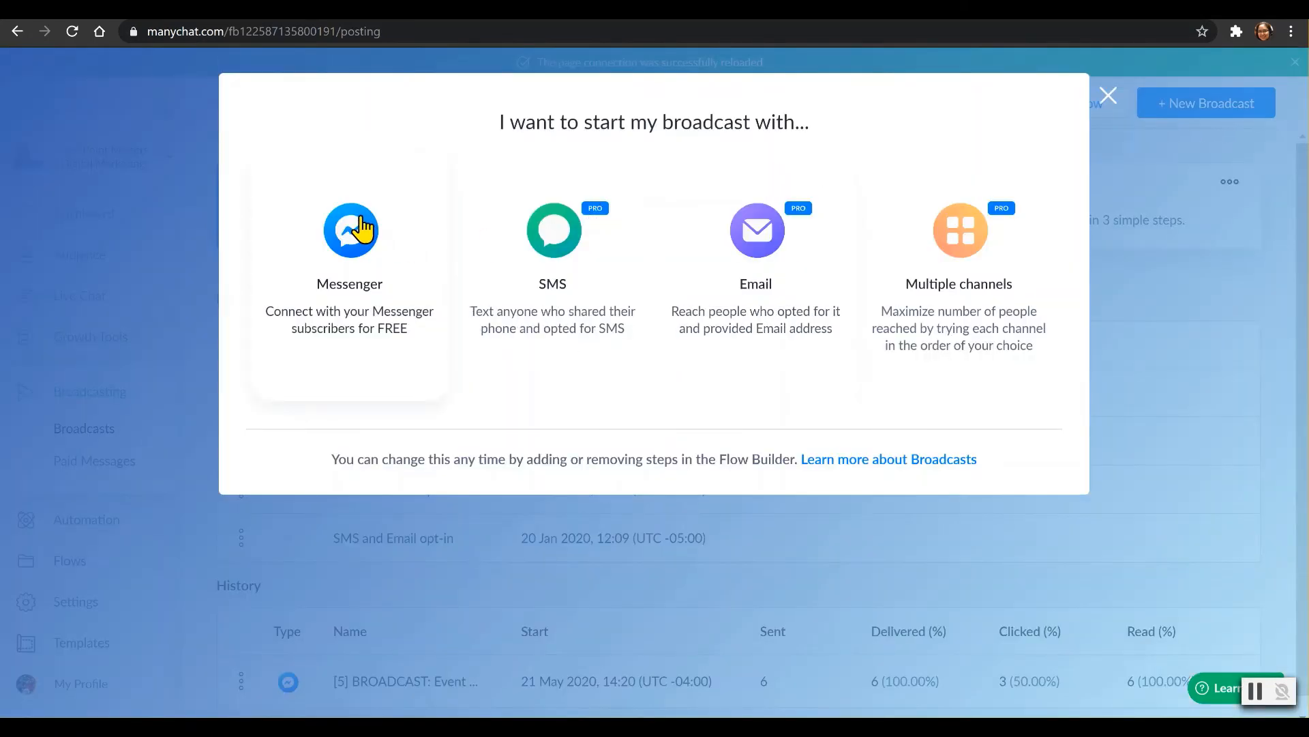
left_click(361, 229)
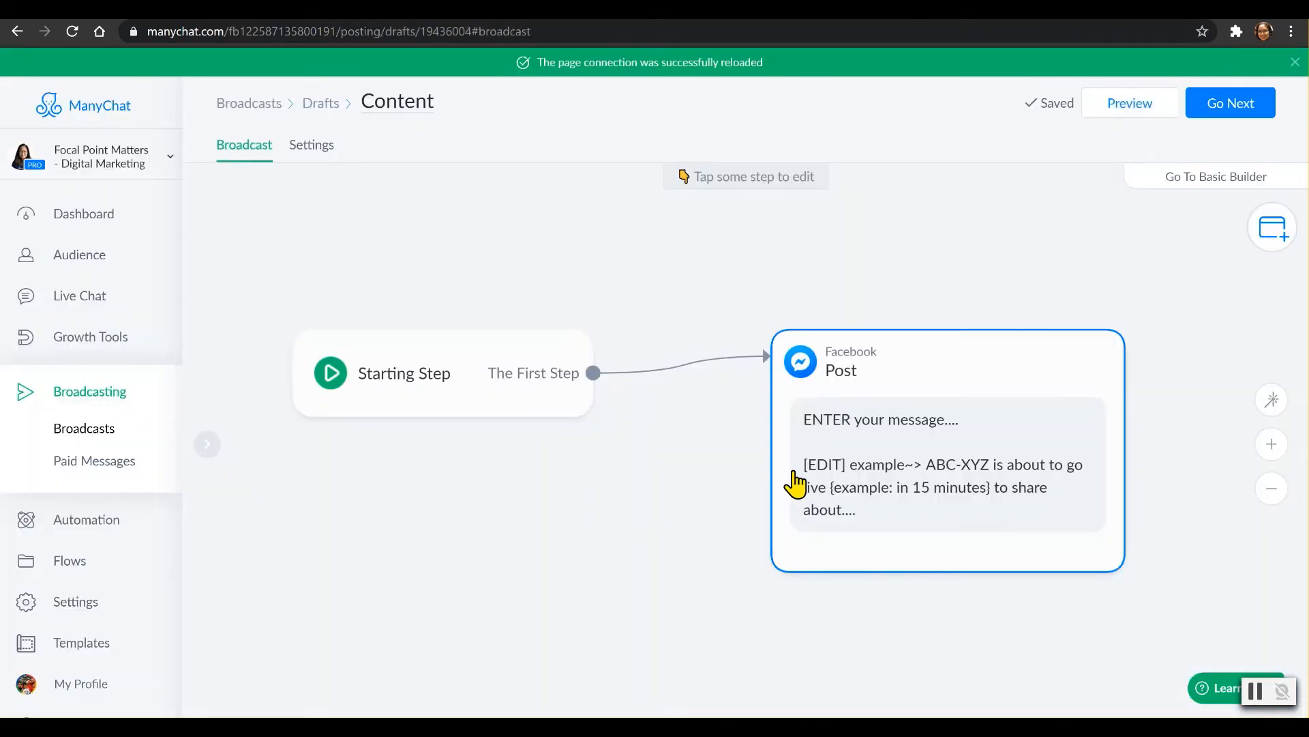
mouse_move(803, 478)
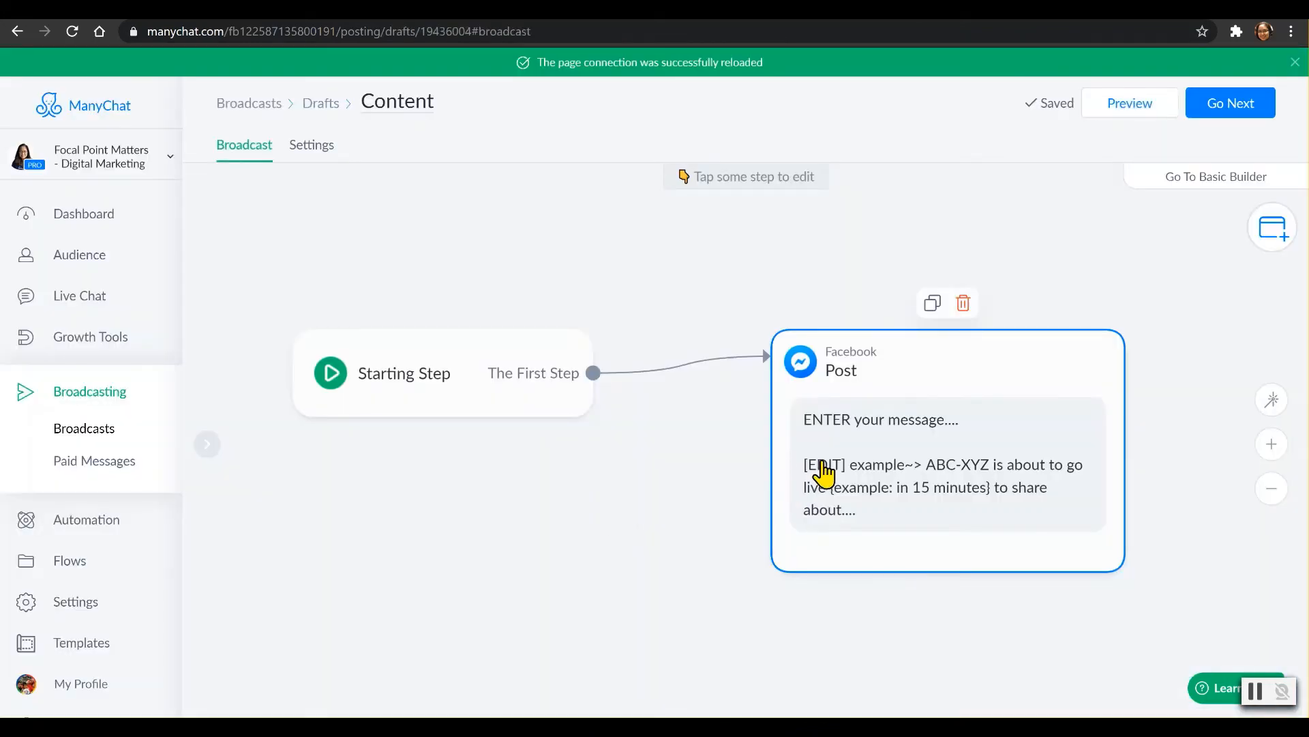
left_click(823, 470)
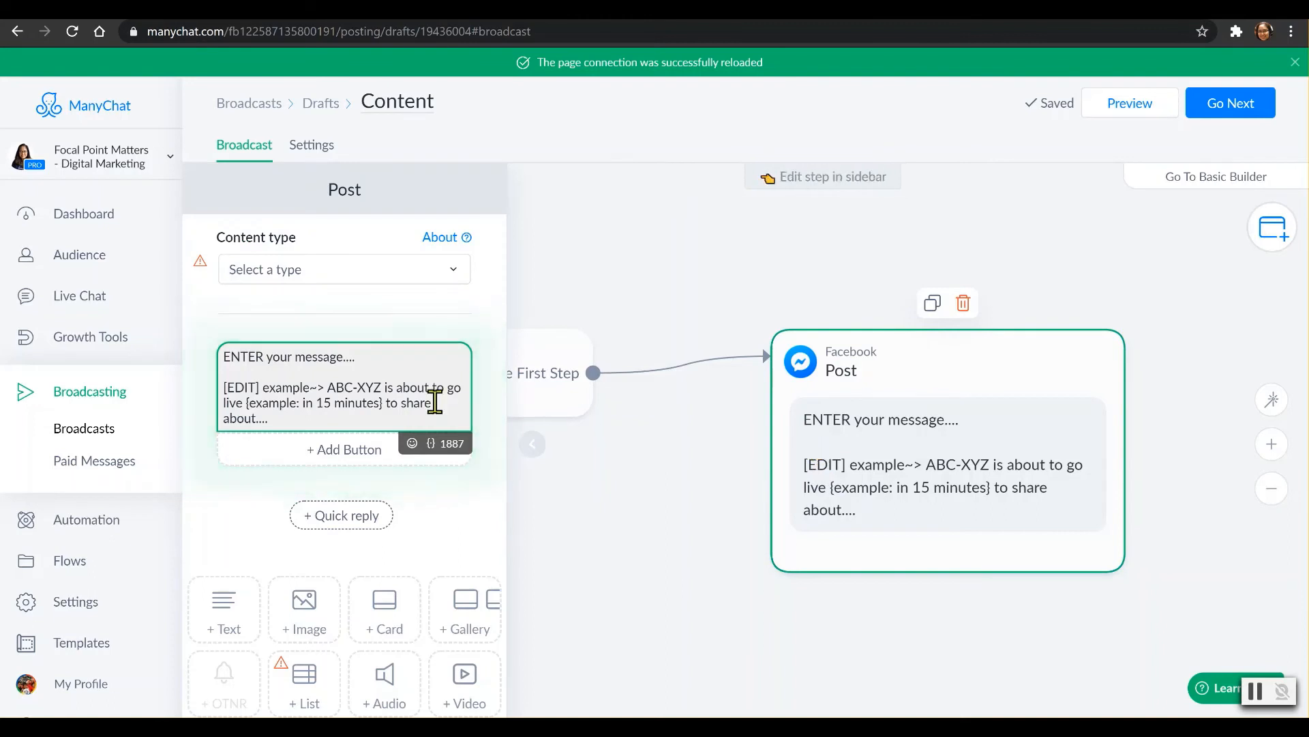
left_click_drag(228, 357, 318, 411)
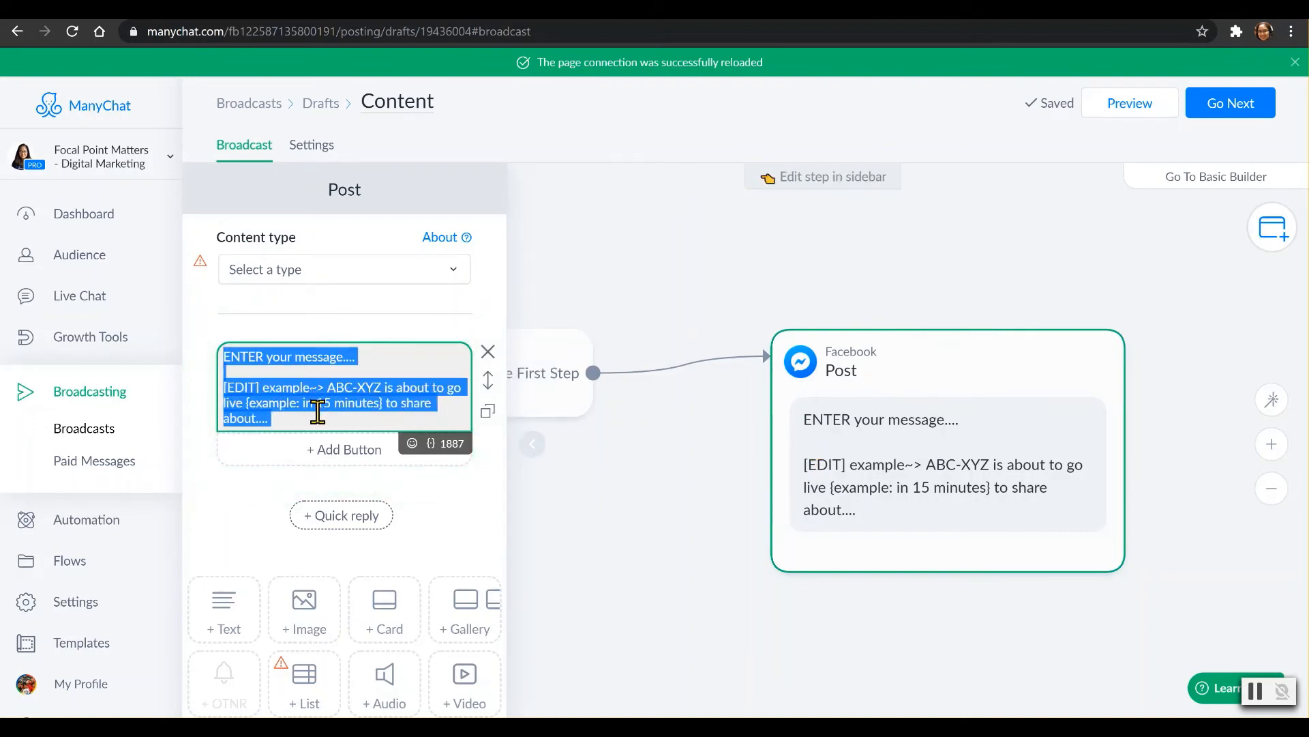
left_click(318, 410)
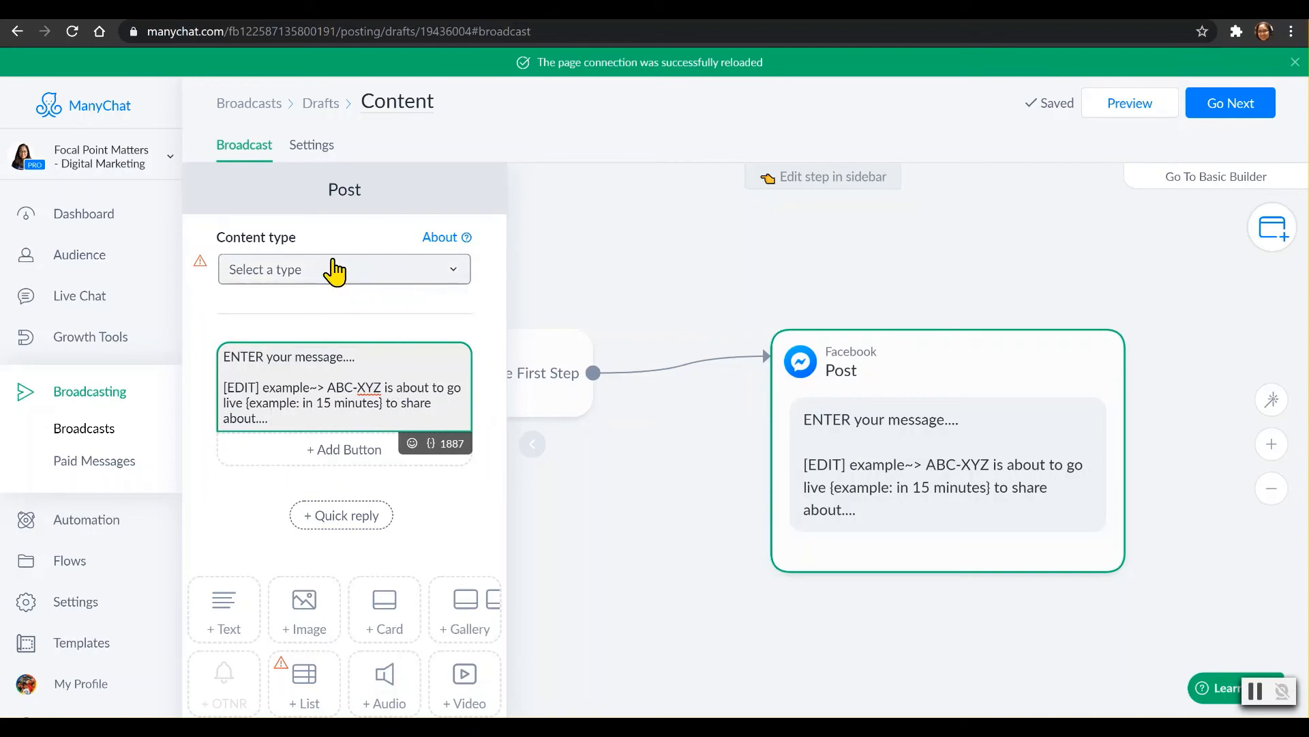
Step: Set the broadcast post's content type to Confirmed Event Update
left_click(334, 266)
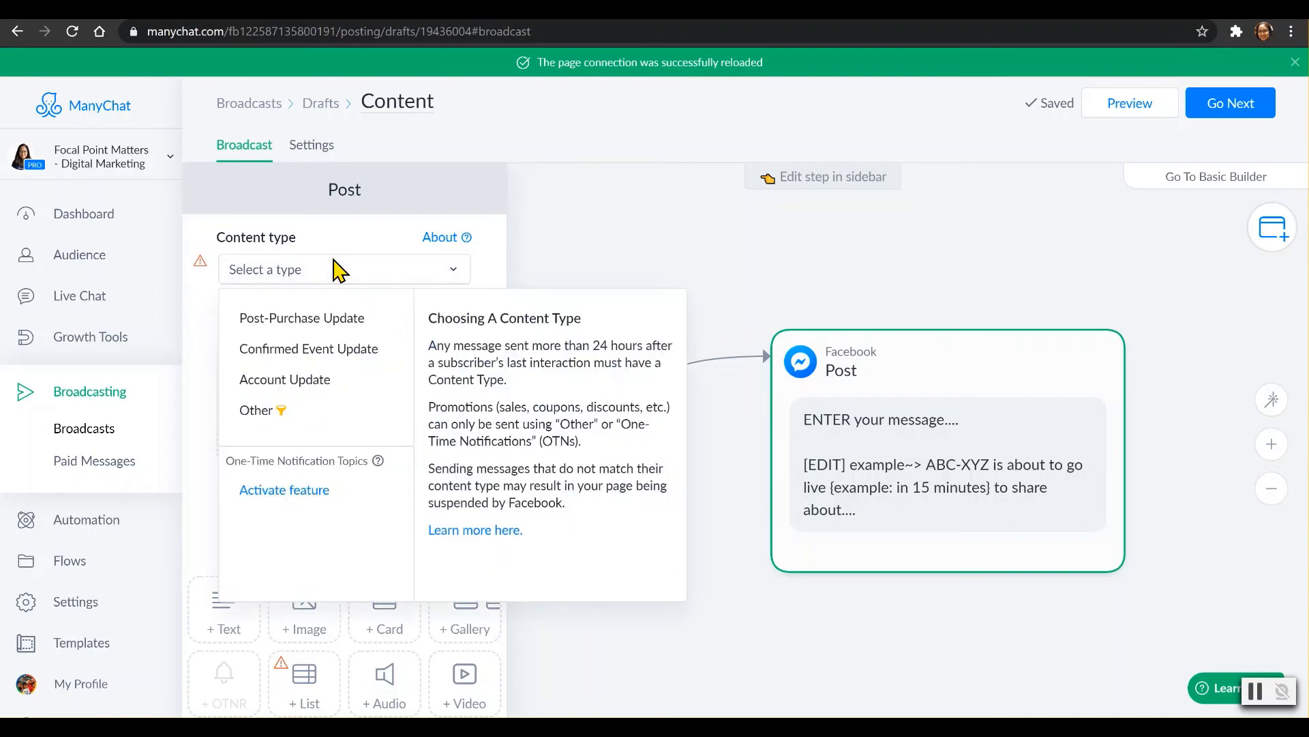
left_click(336, 360)
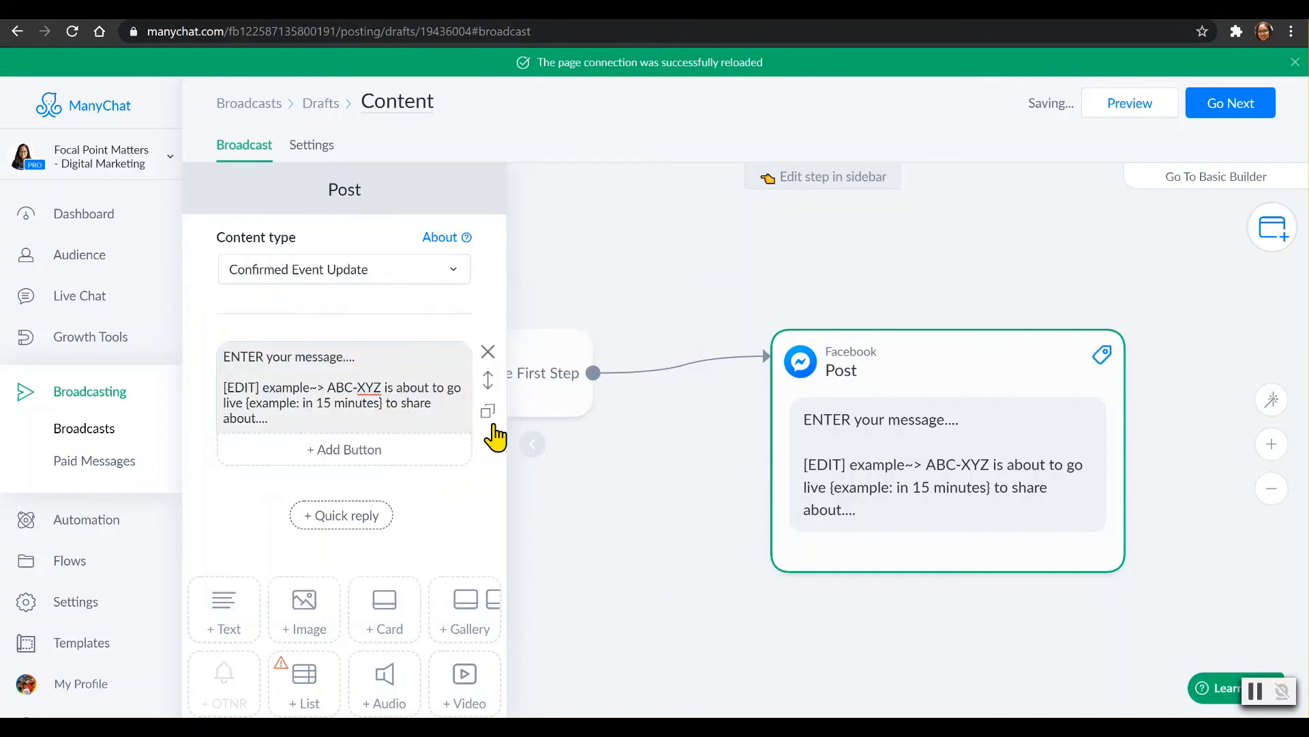
left_click_drag(647, 579, 532, 690)
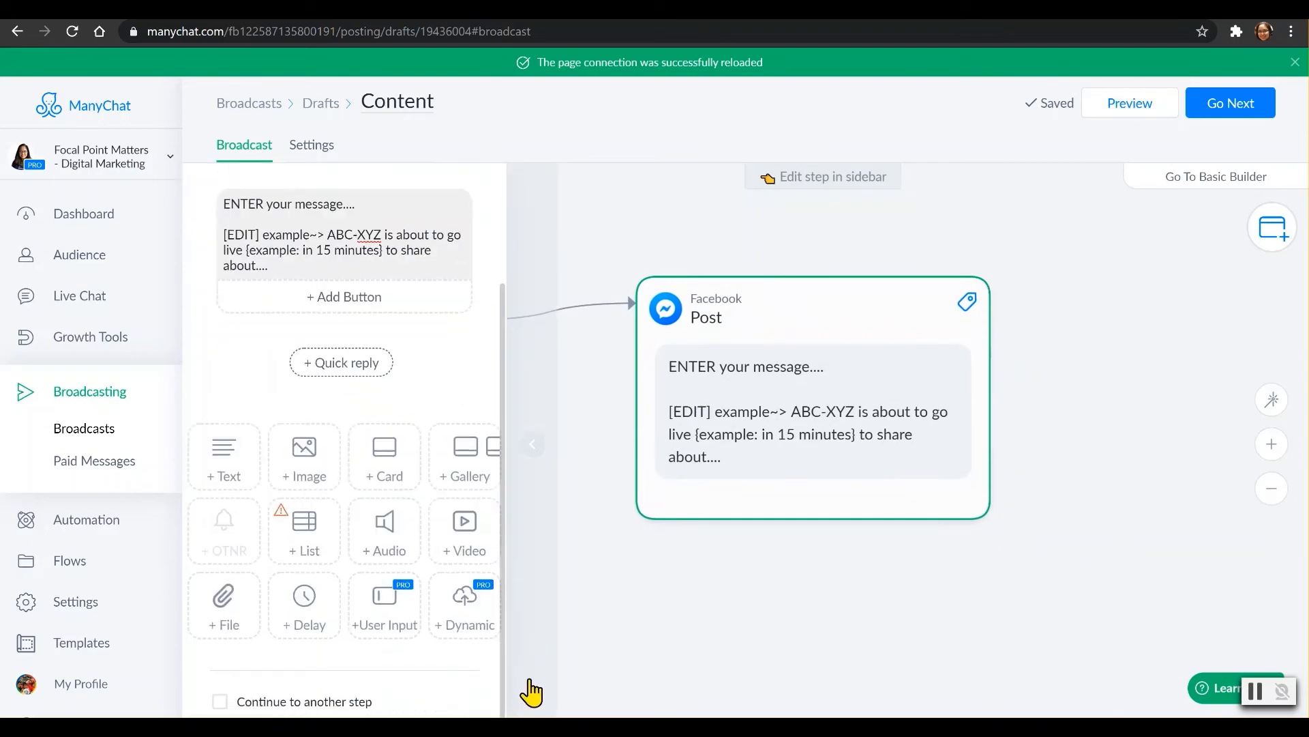
Step: Proceed to the broadcast settings and add a targeting condition where Tag is "OO: FB Live_Get notified request - ON"
left_click(1216, 114)
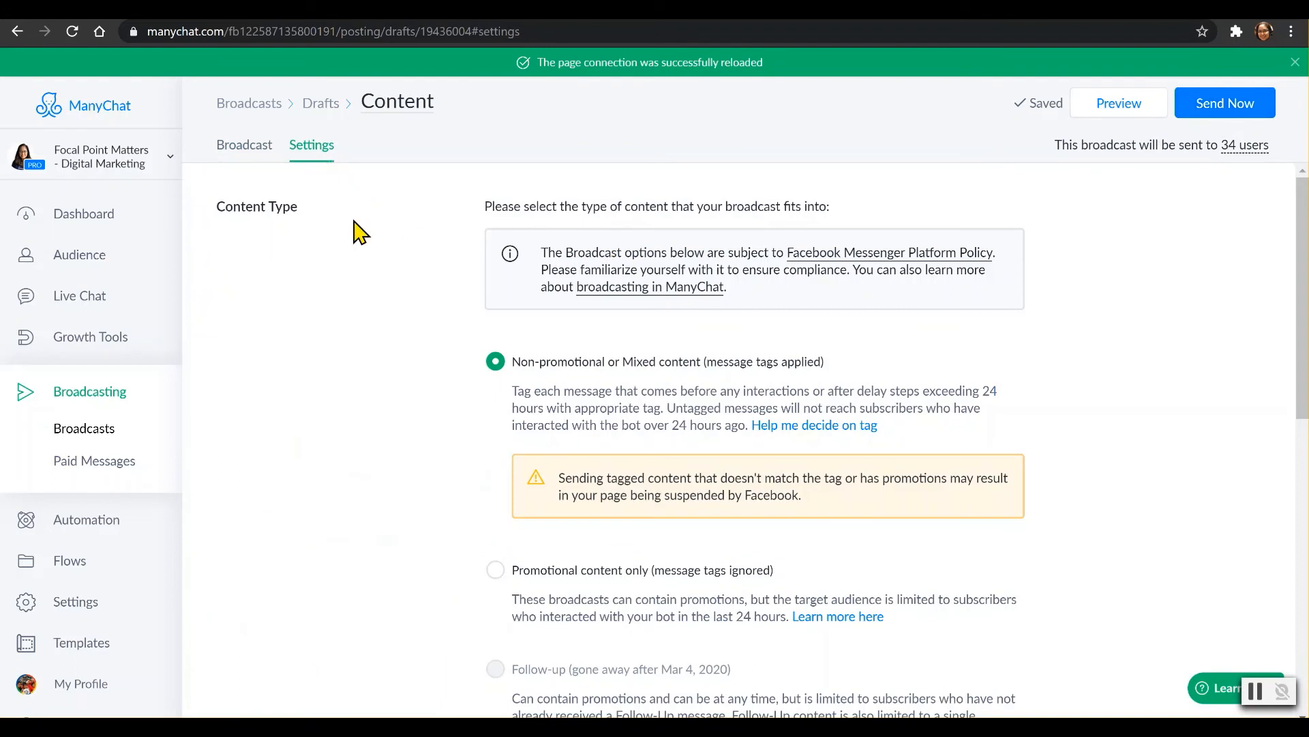
left_click_drag(1301, 390, 1304, 566)
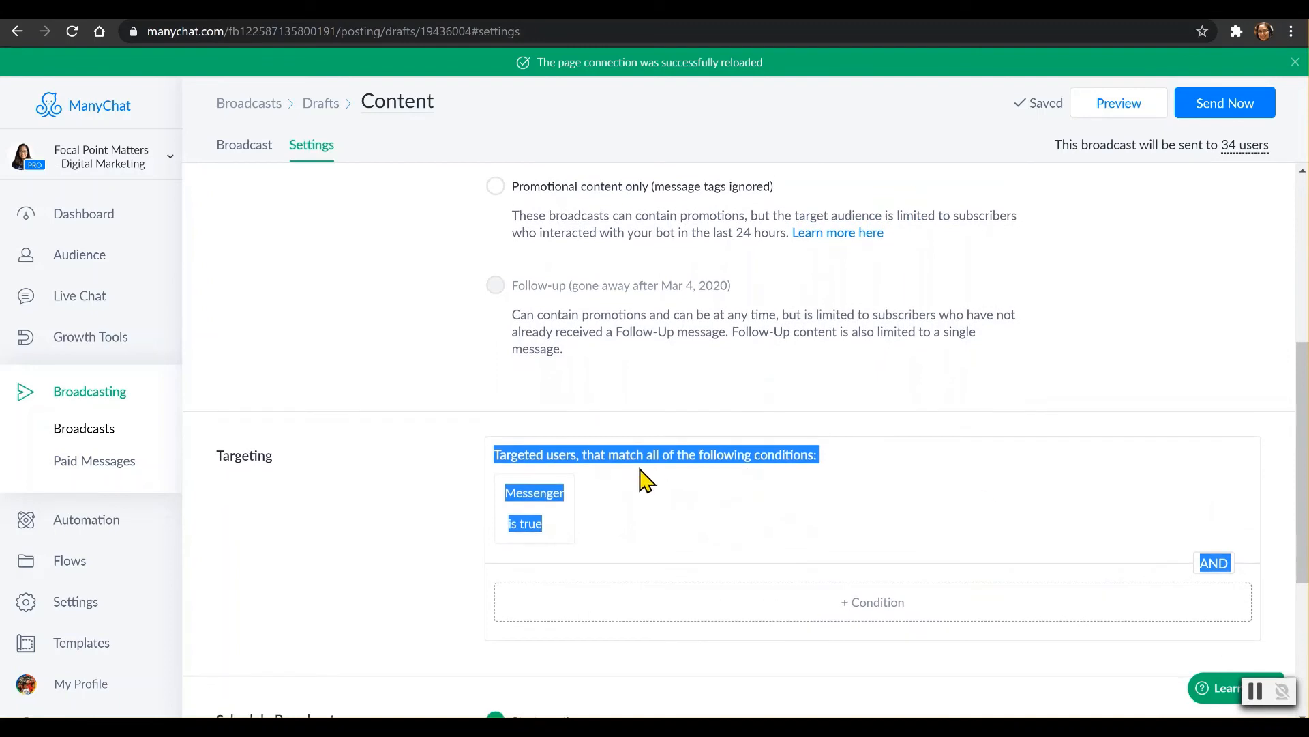
left_click(558, 508)
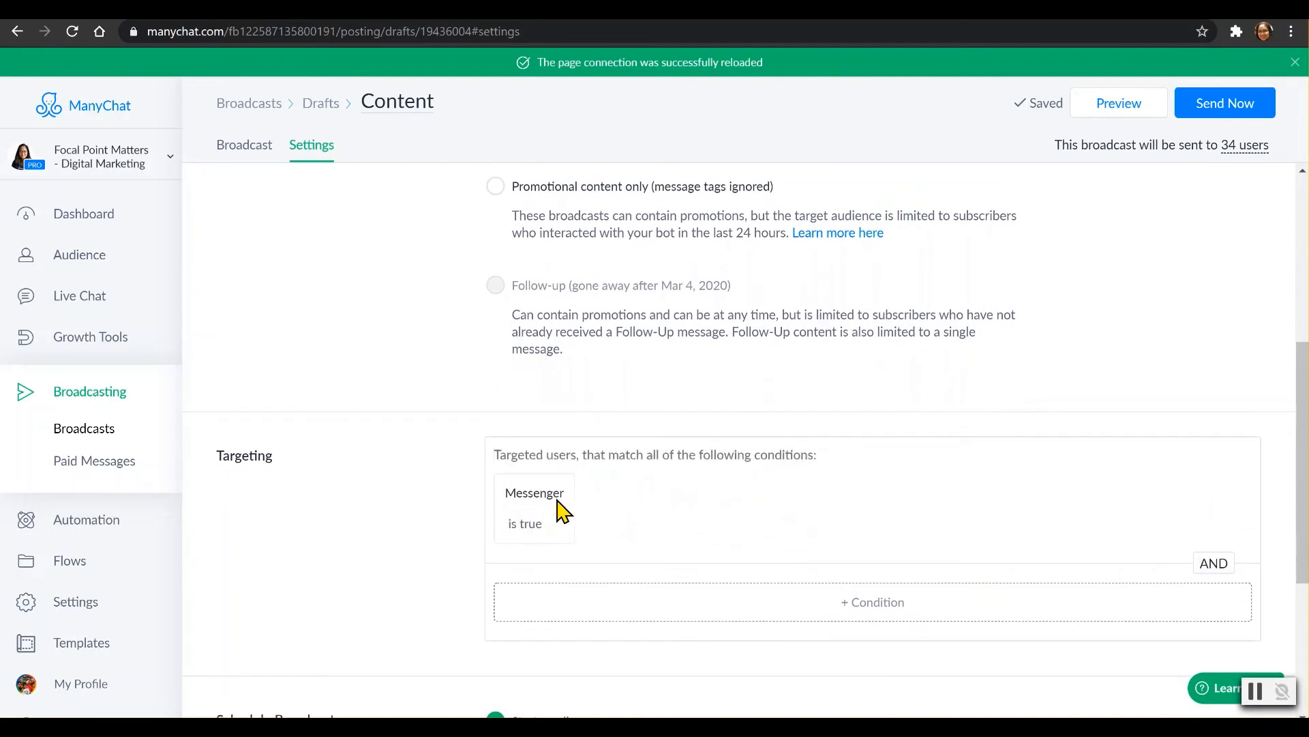
left_click(855, 622)
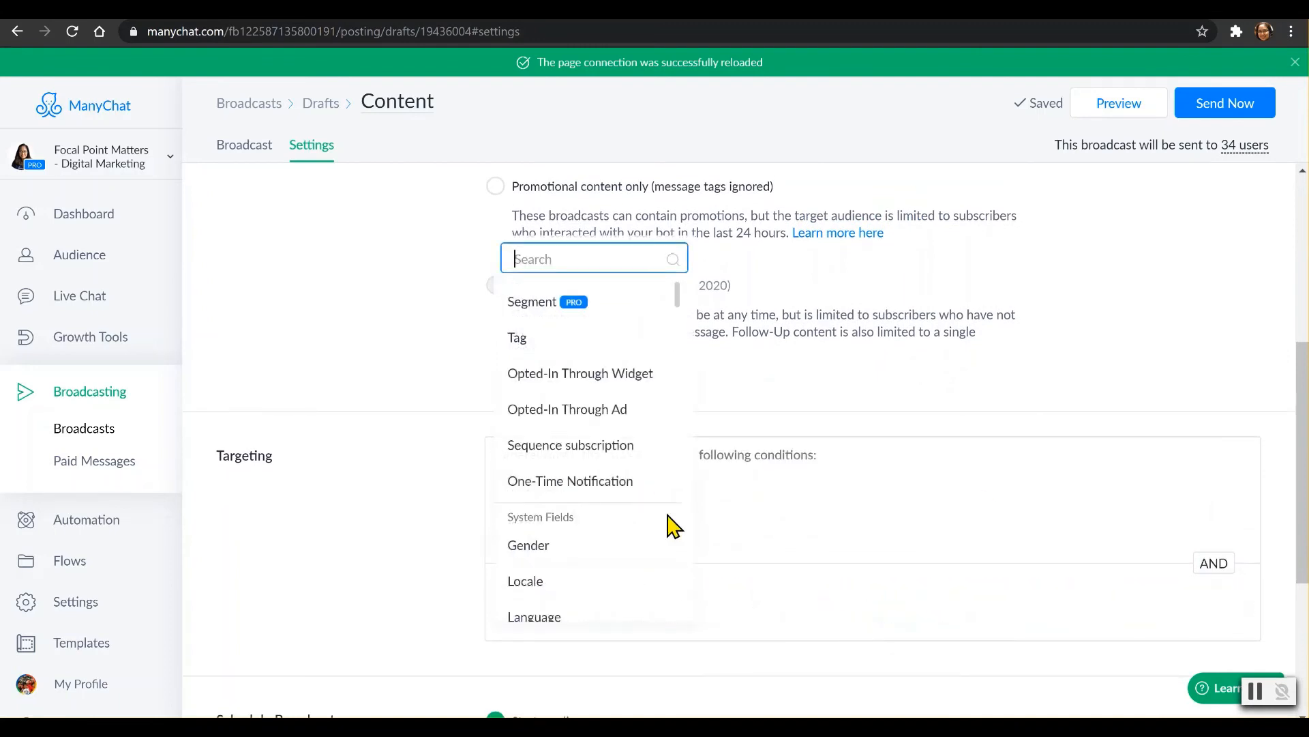
left_click(546, 355)
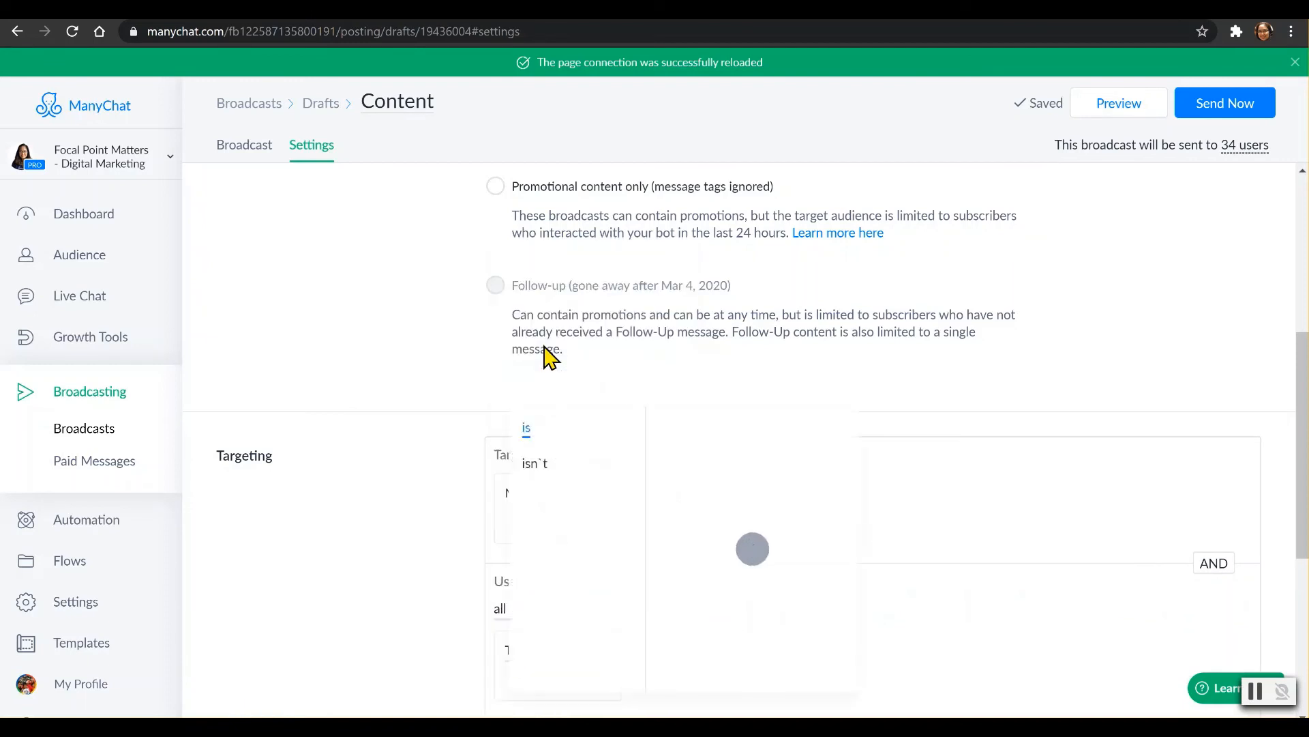
left_click(531, 437)
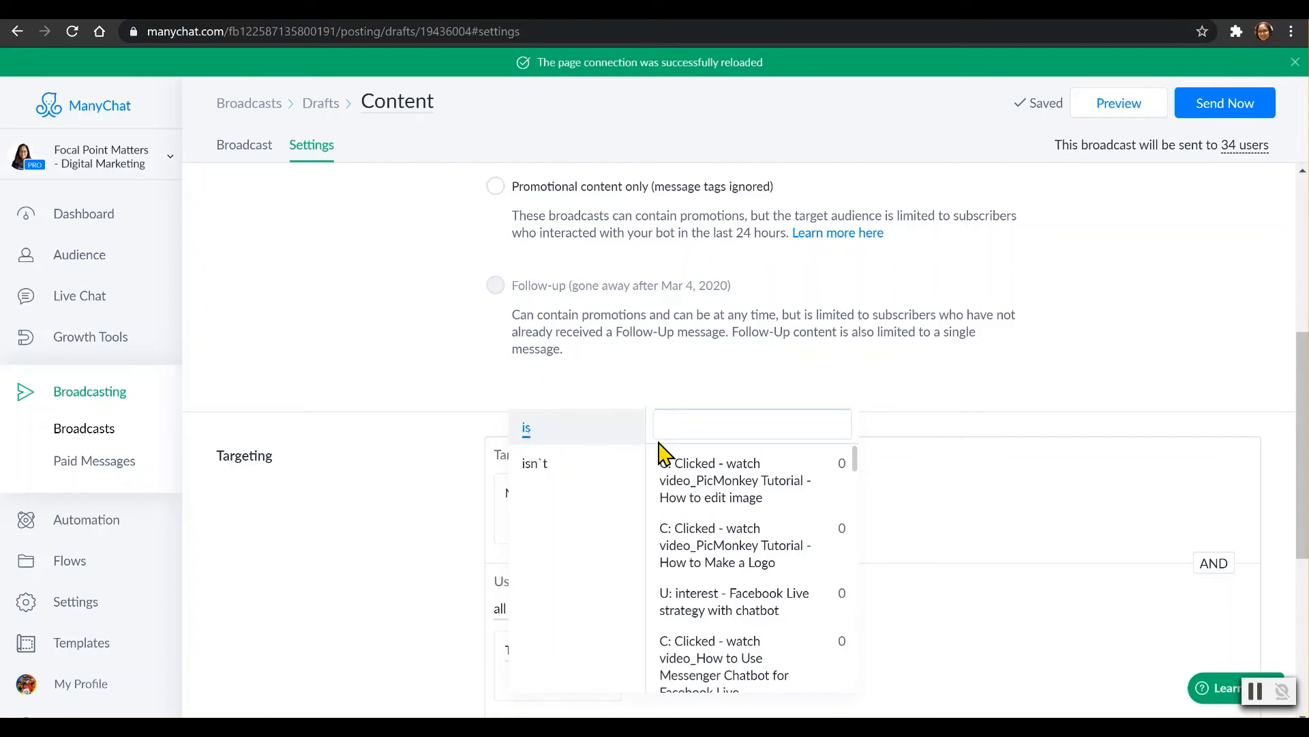
left_click(696, 428)
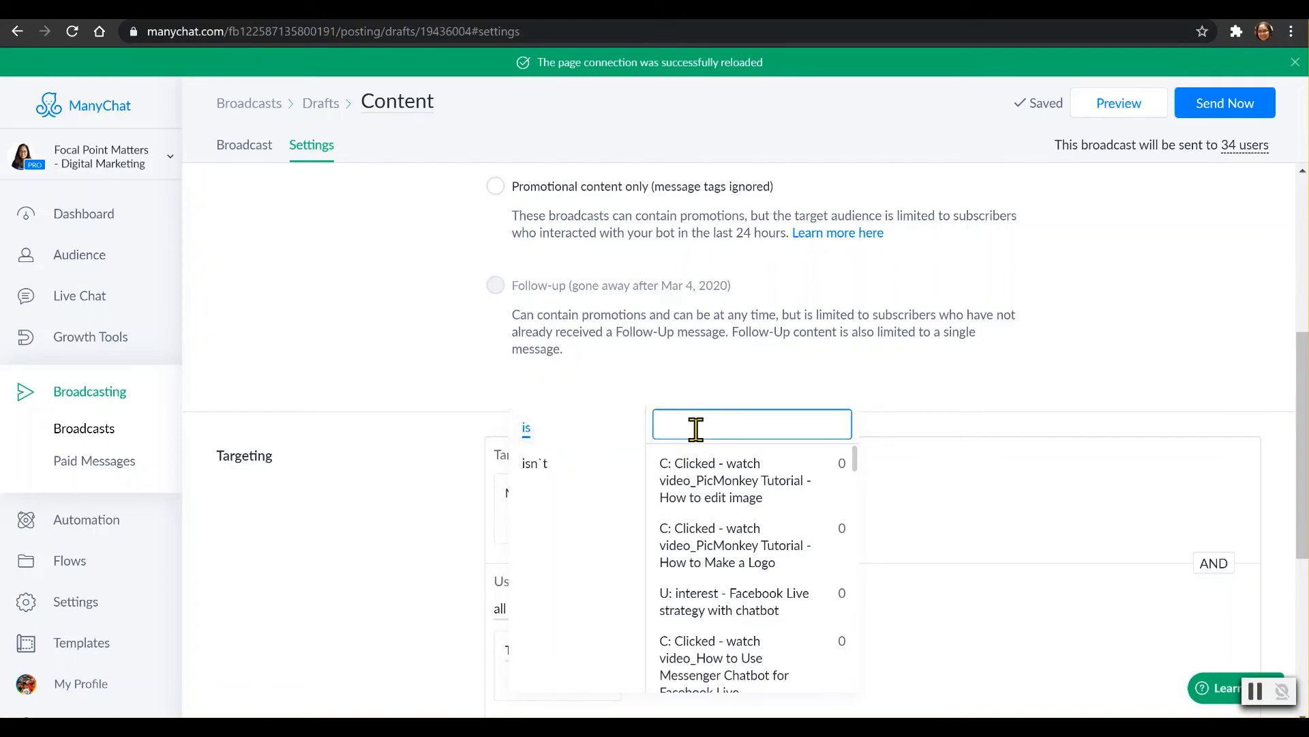
type("Oo")
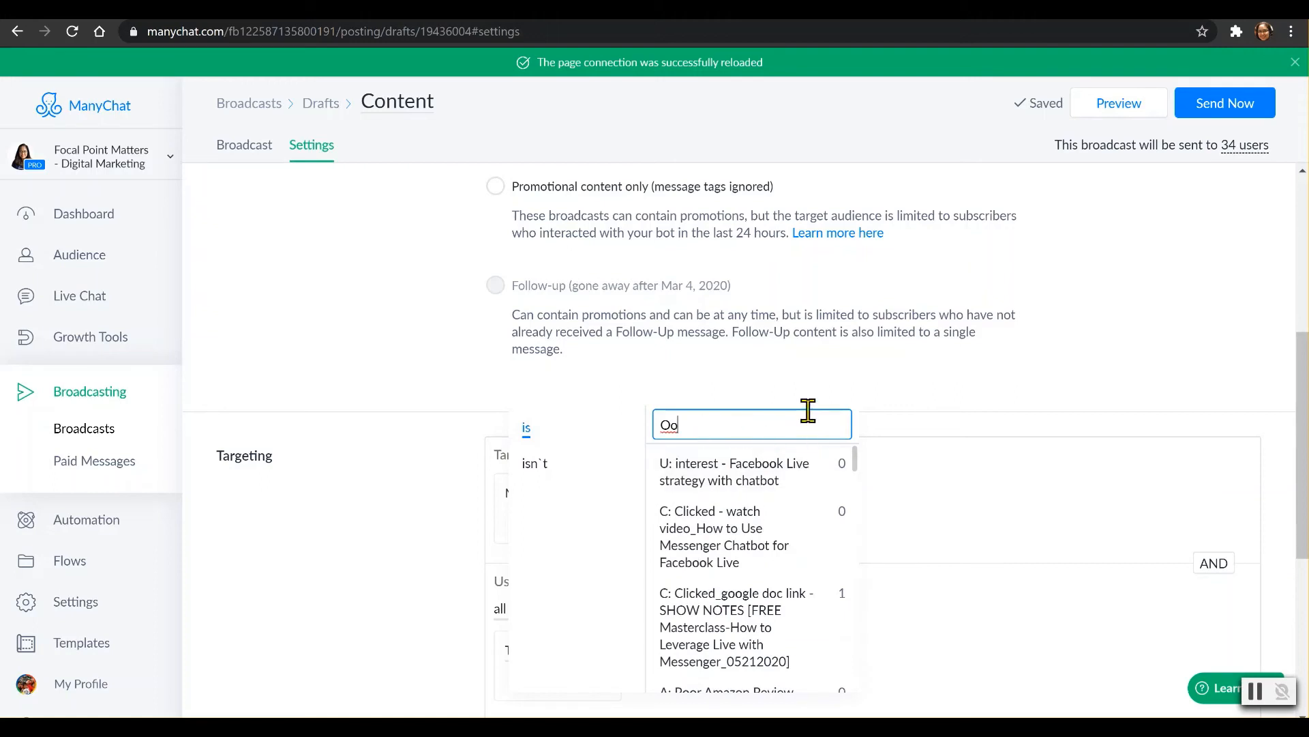
type(":")
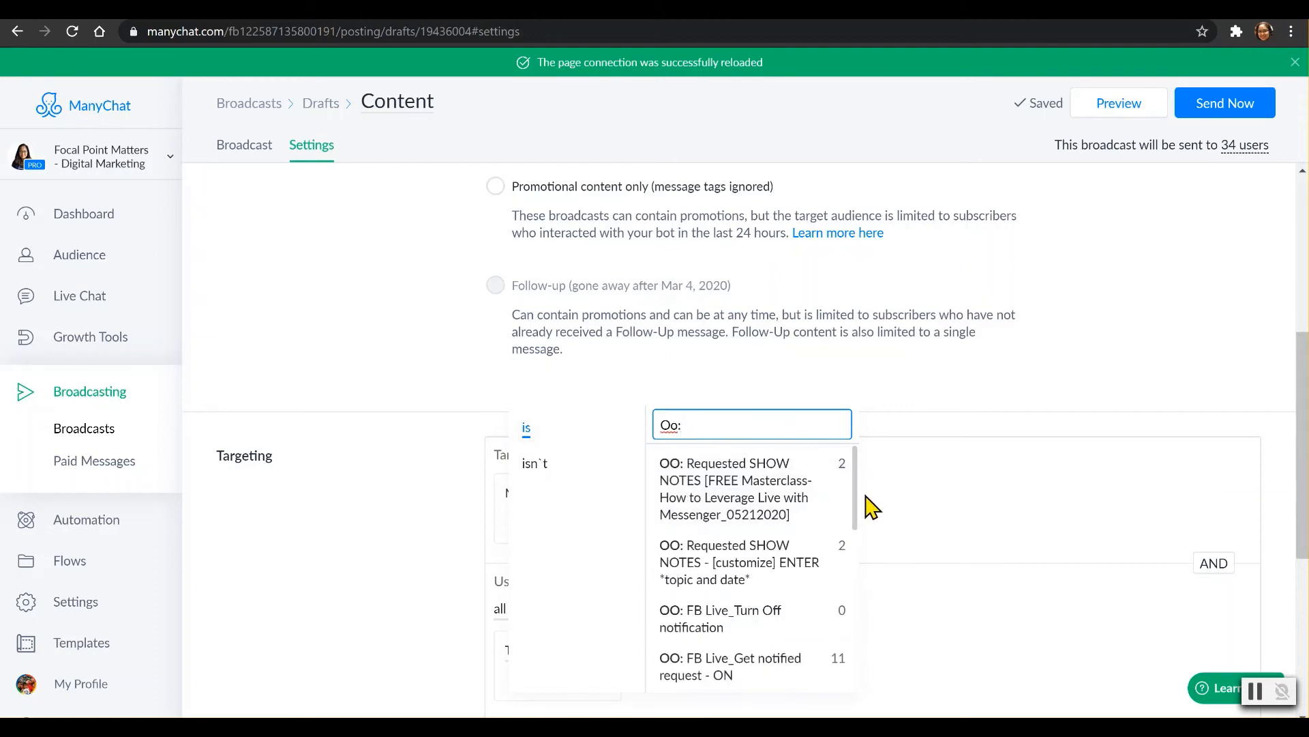
left_click_drag(856, 508, 848, 544)
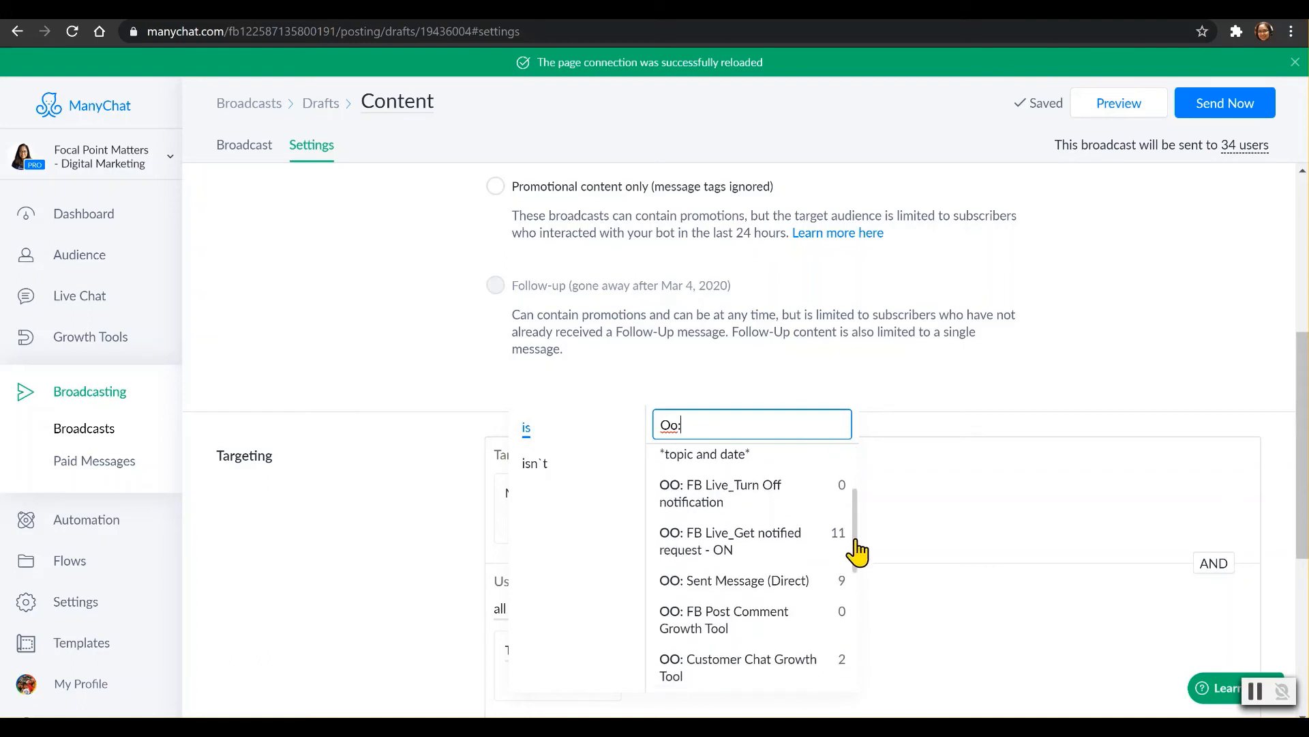
left_click(777, 563)
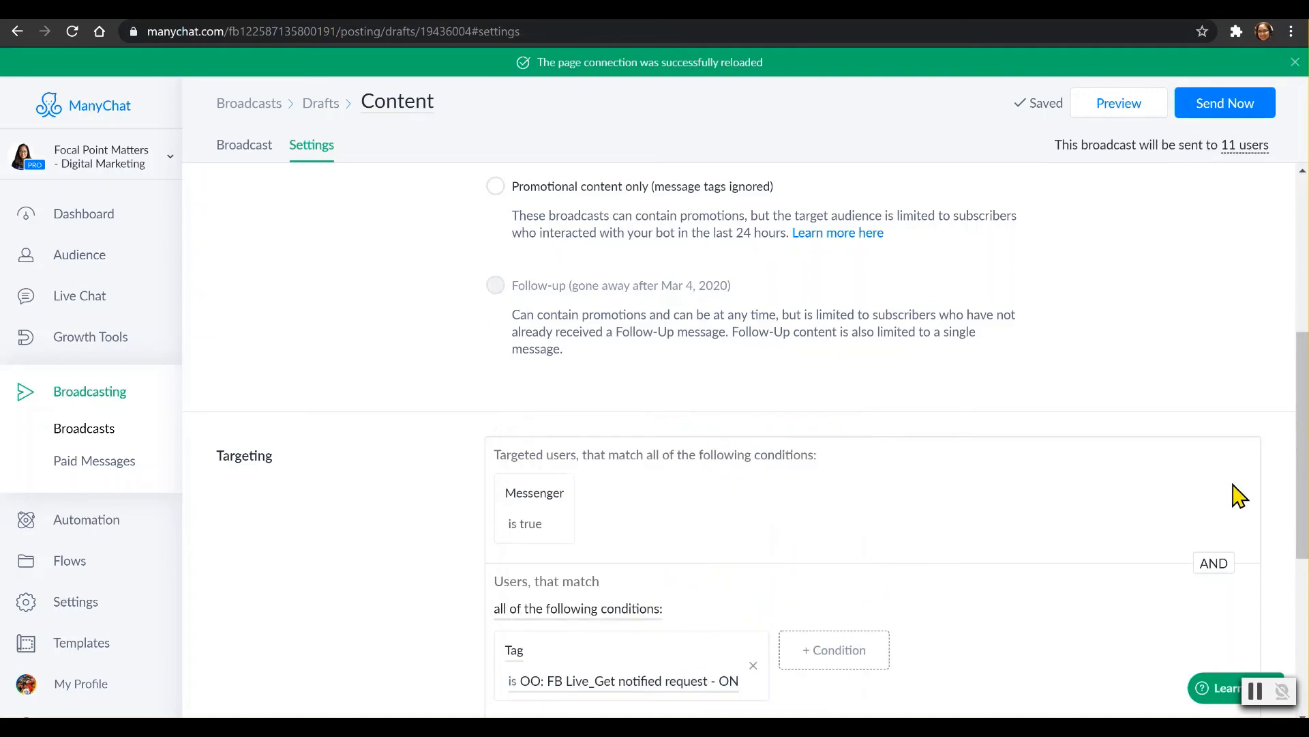
Step: Set the broadcast to Schedule for later with the date and time 07/10/2020 02:45, and schedule the message
left_click_drag(1302, 491, 1302, 588)
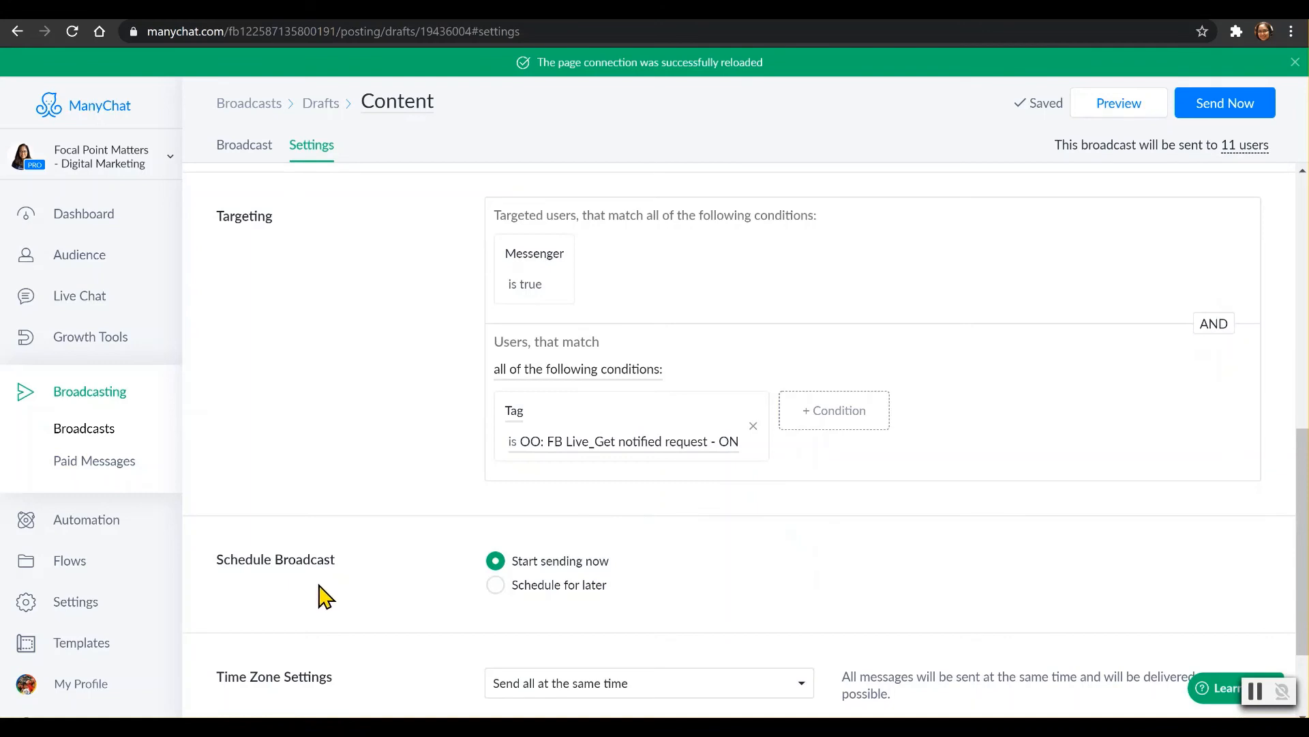
left_click(546, 594)
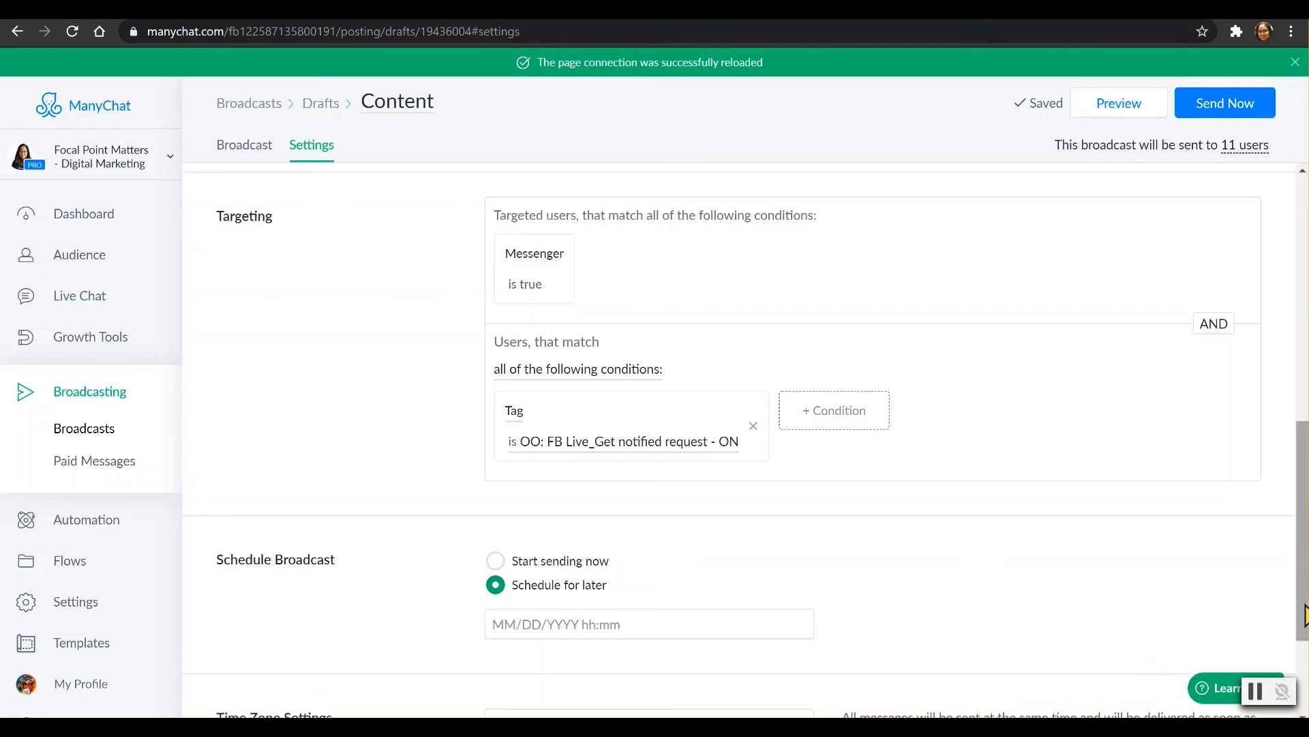
scroll(1303, 545, "down", 1)
scroll(747, 440, "down", 1)
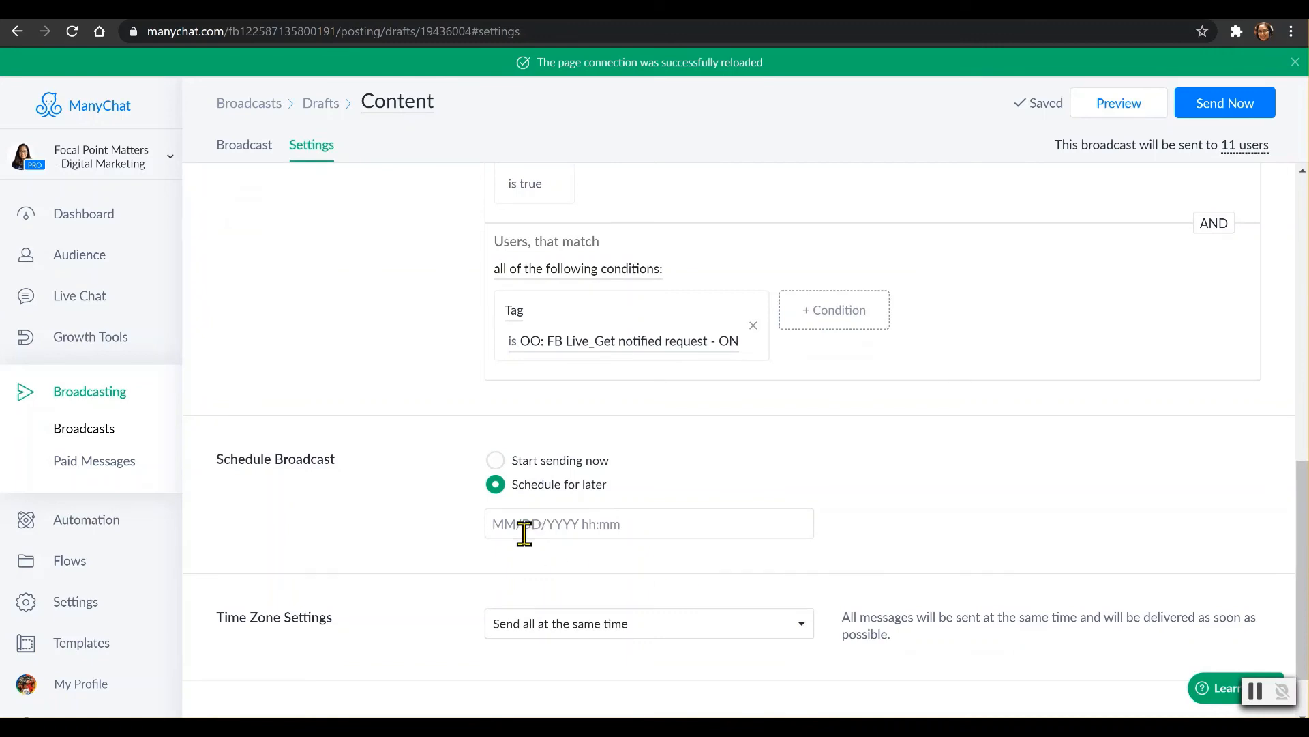
left_click(581, 531)
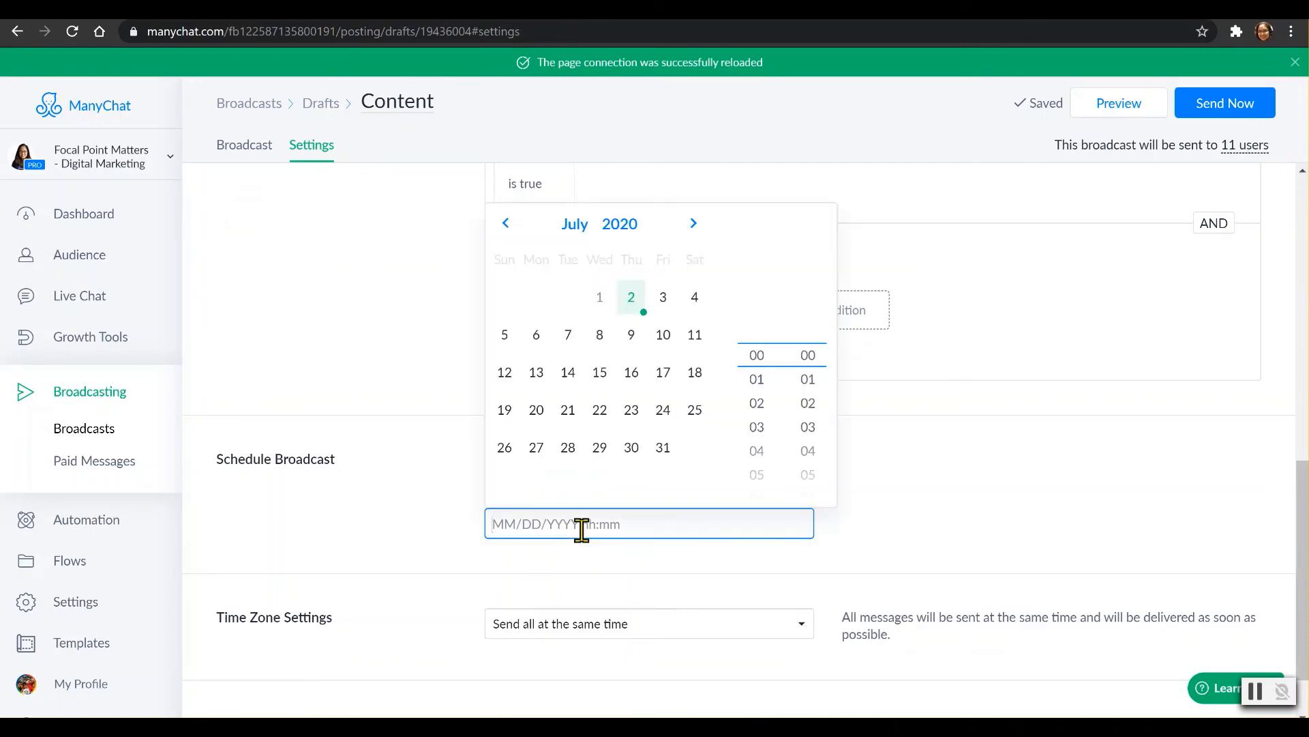
left_click(667, 346)
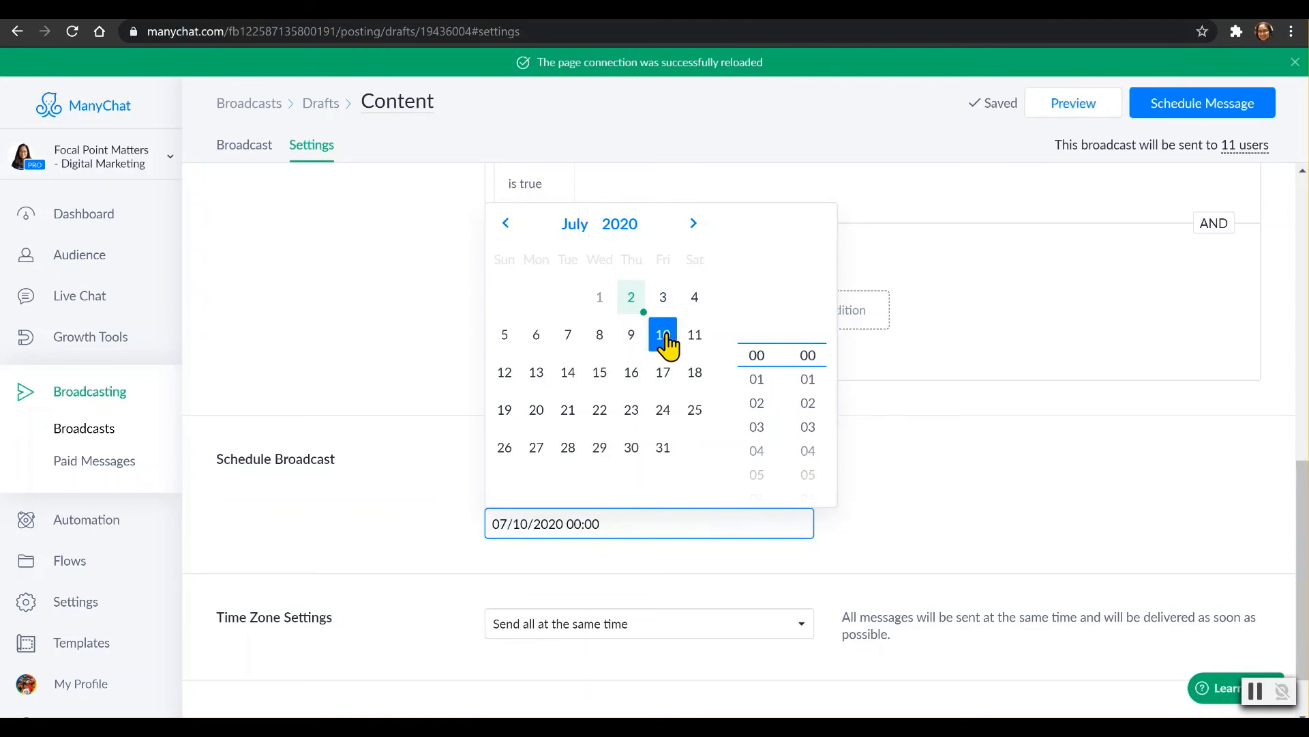
left_click(753, 430)
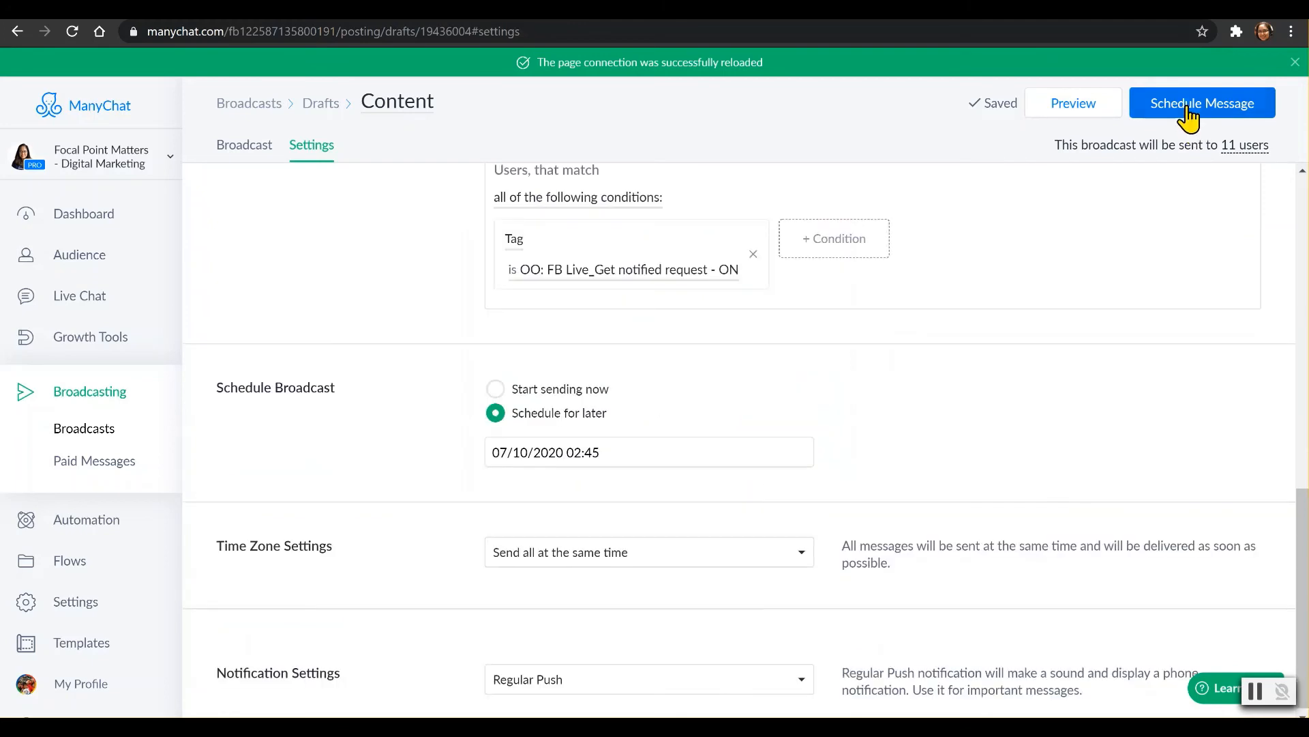
left_click(1189, 116)
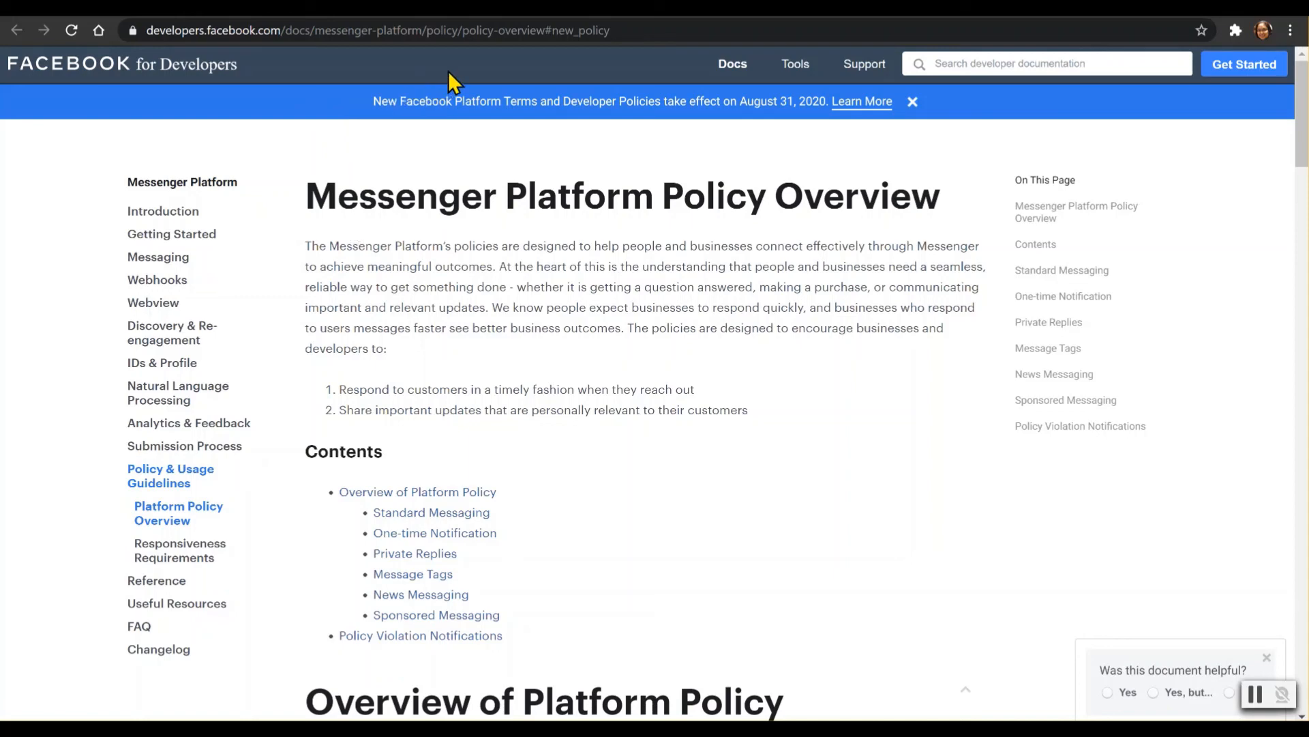
Step: Switch to ManyChat's guide to the Messenger policy changes and examine its promo versus non-promo timing chart and table of contents
left_click(495, 15)
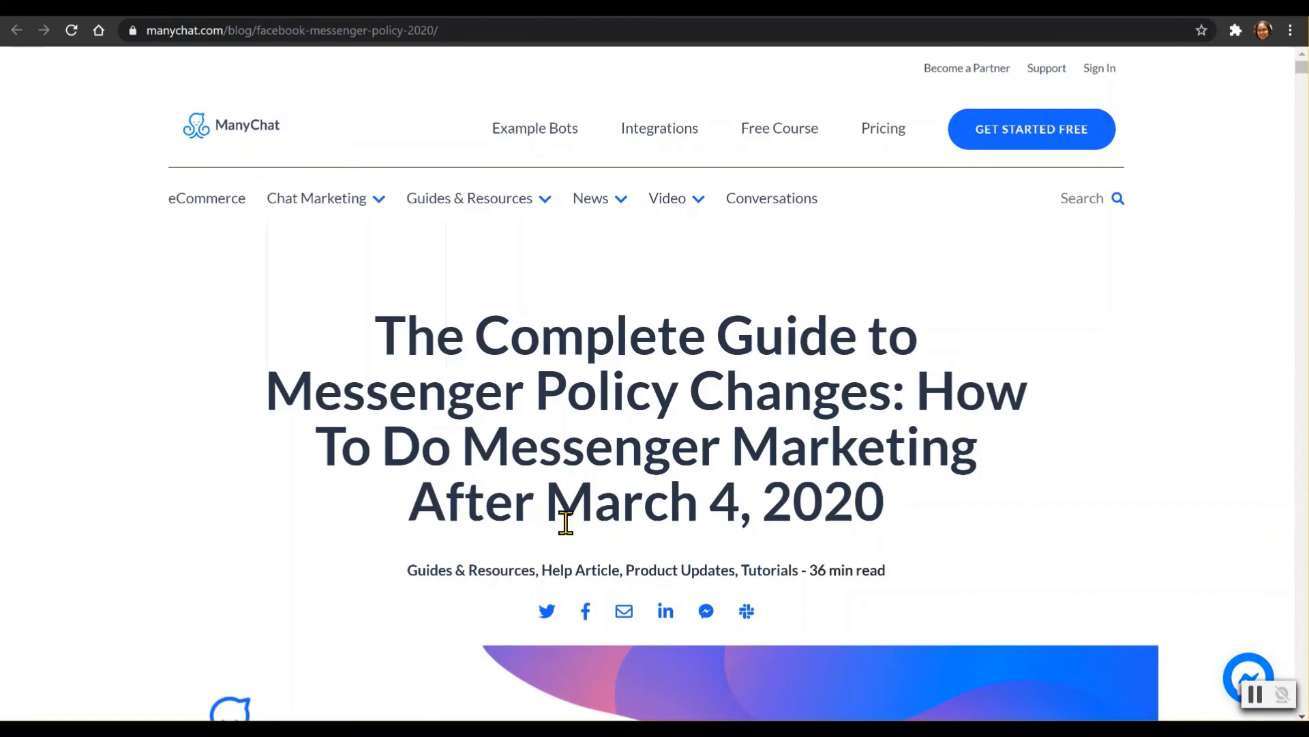
left_click_drag(1302, 67, 1302, 105)
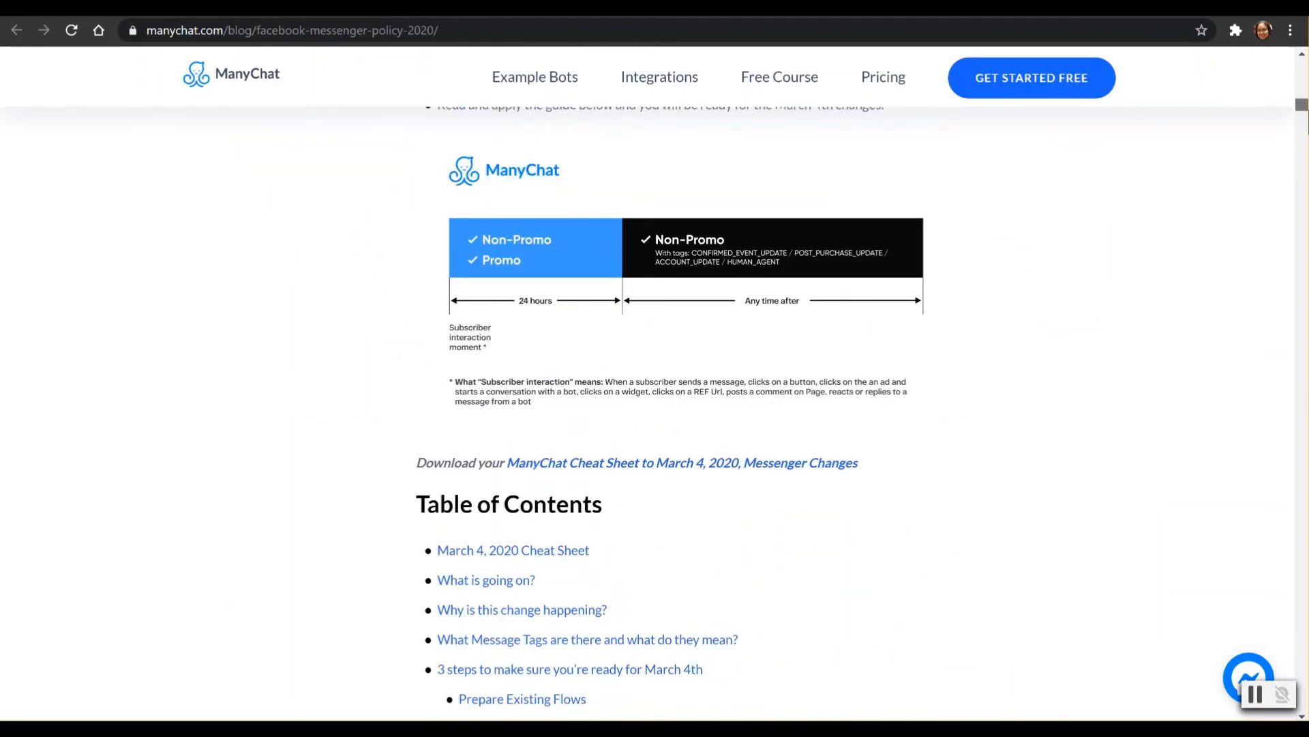